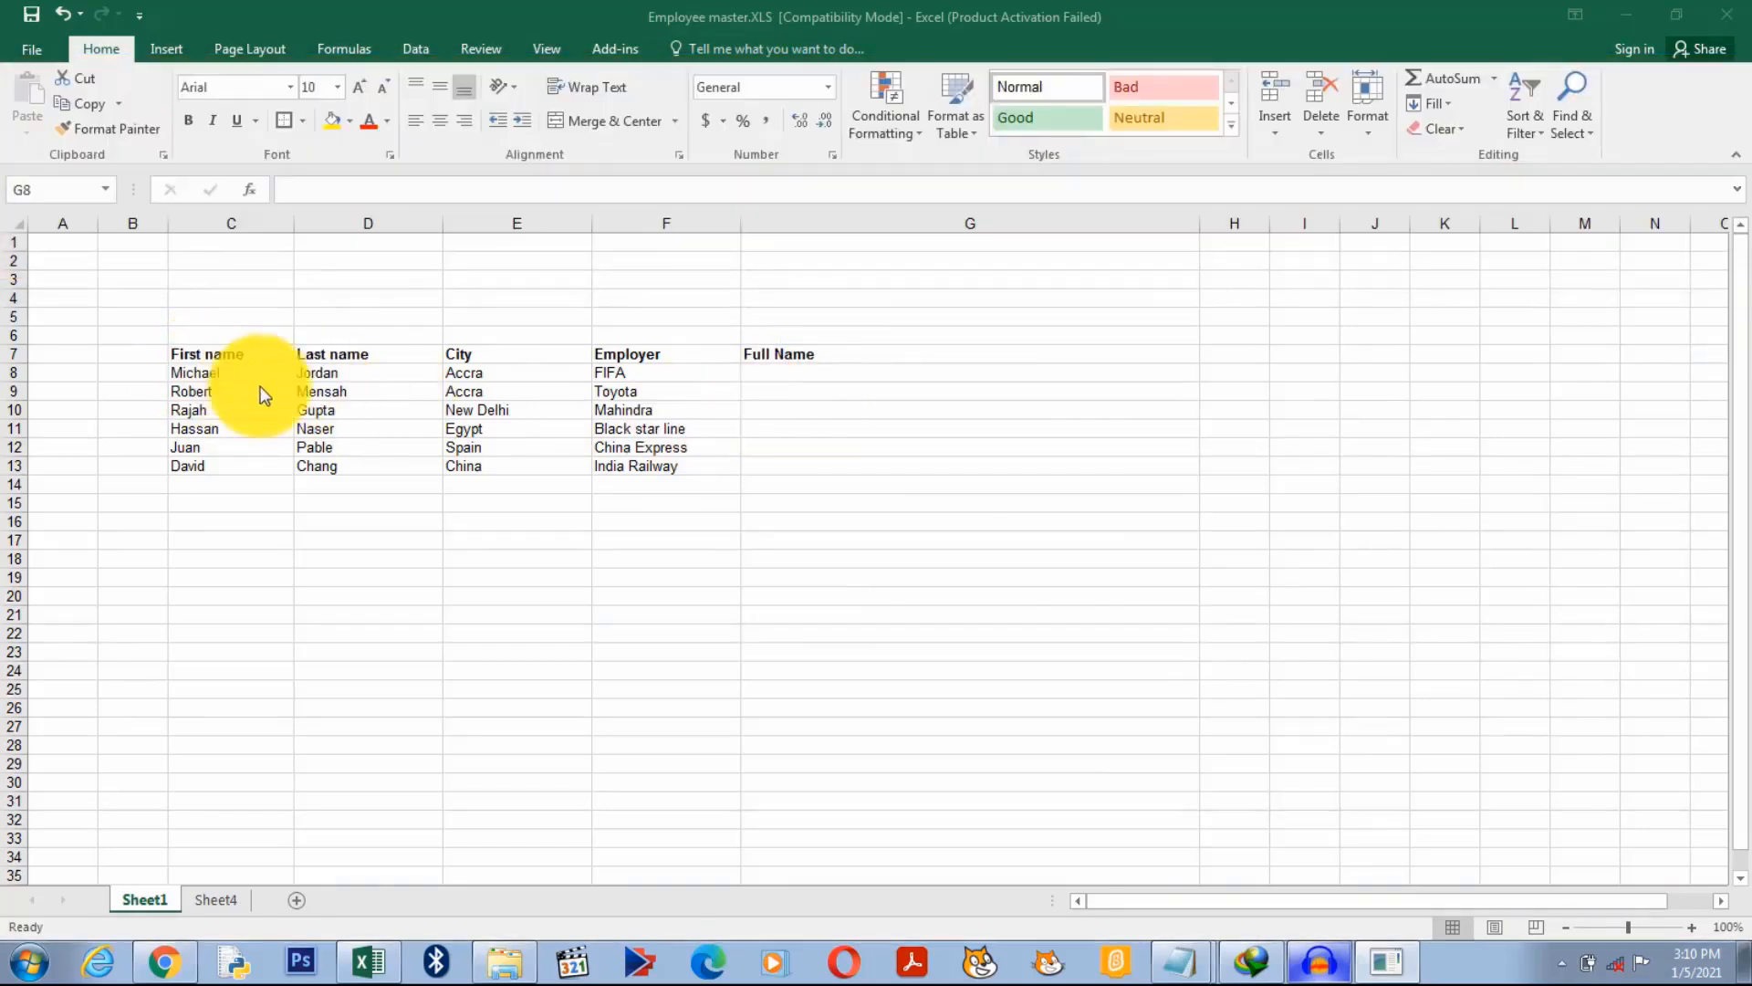
Step: Enter a CONCATENATE formula in G8 under Full Name that joins the first name in C8 and the last name in D8
click(180, 371)
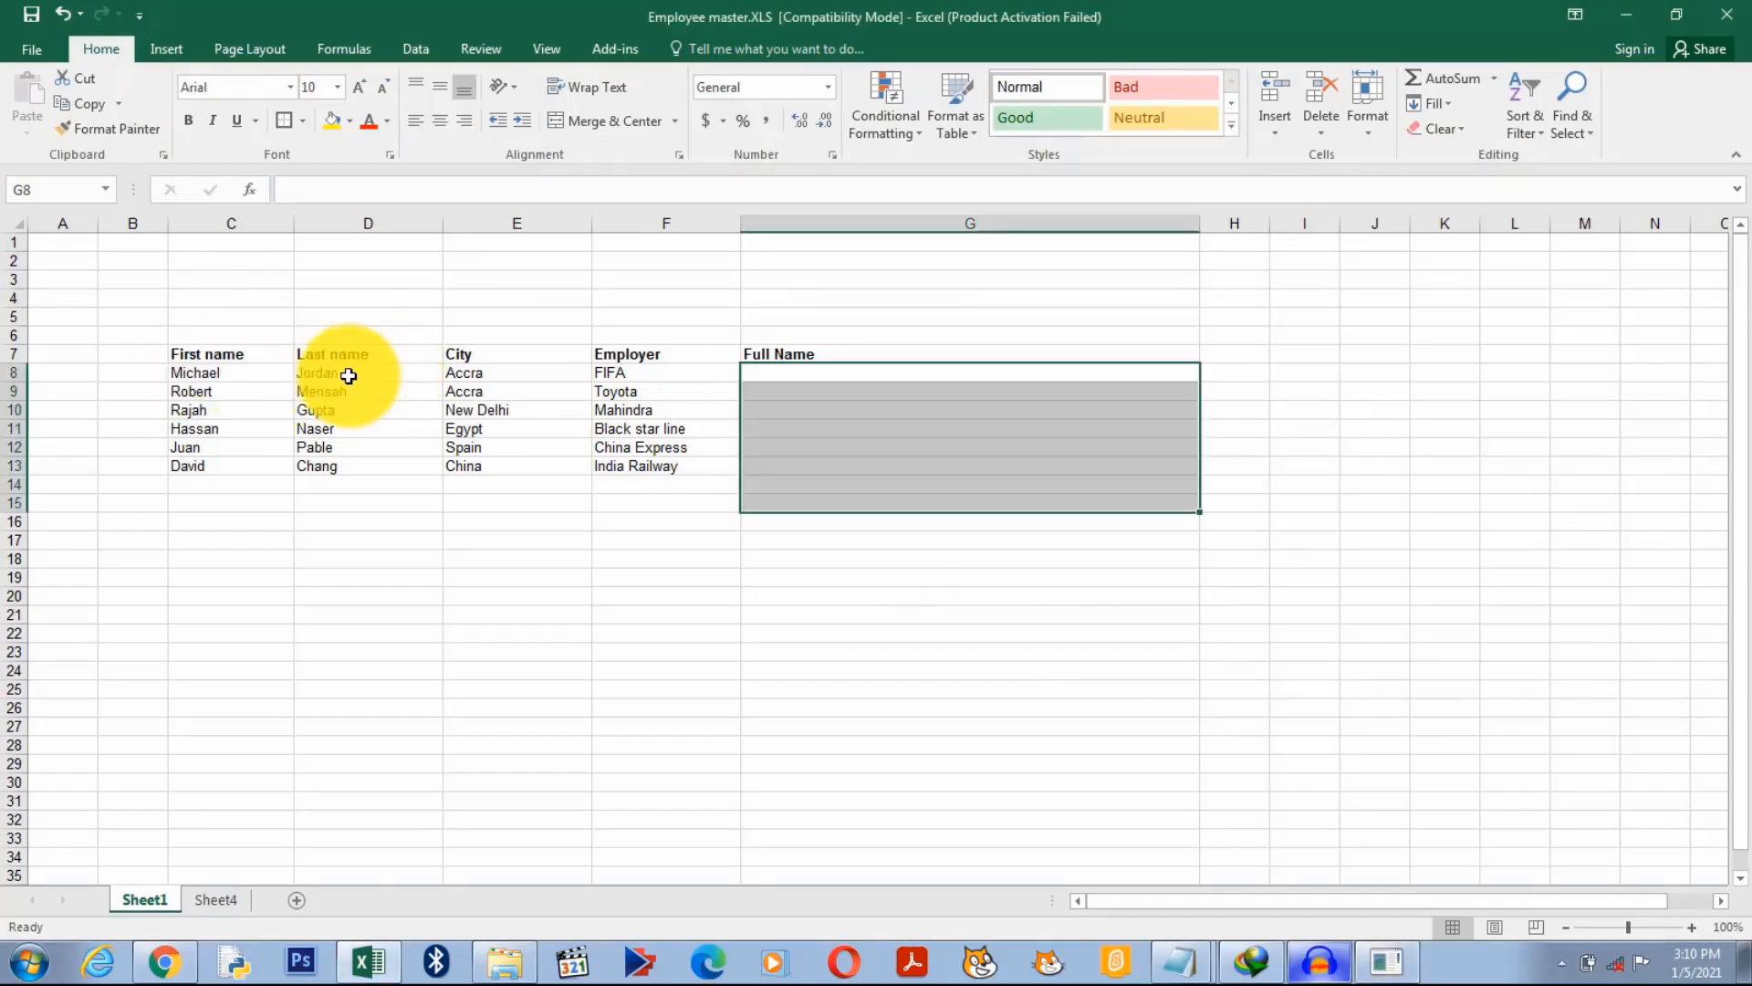
click(348, 375)
click(996, 394)
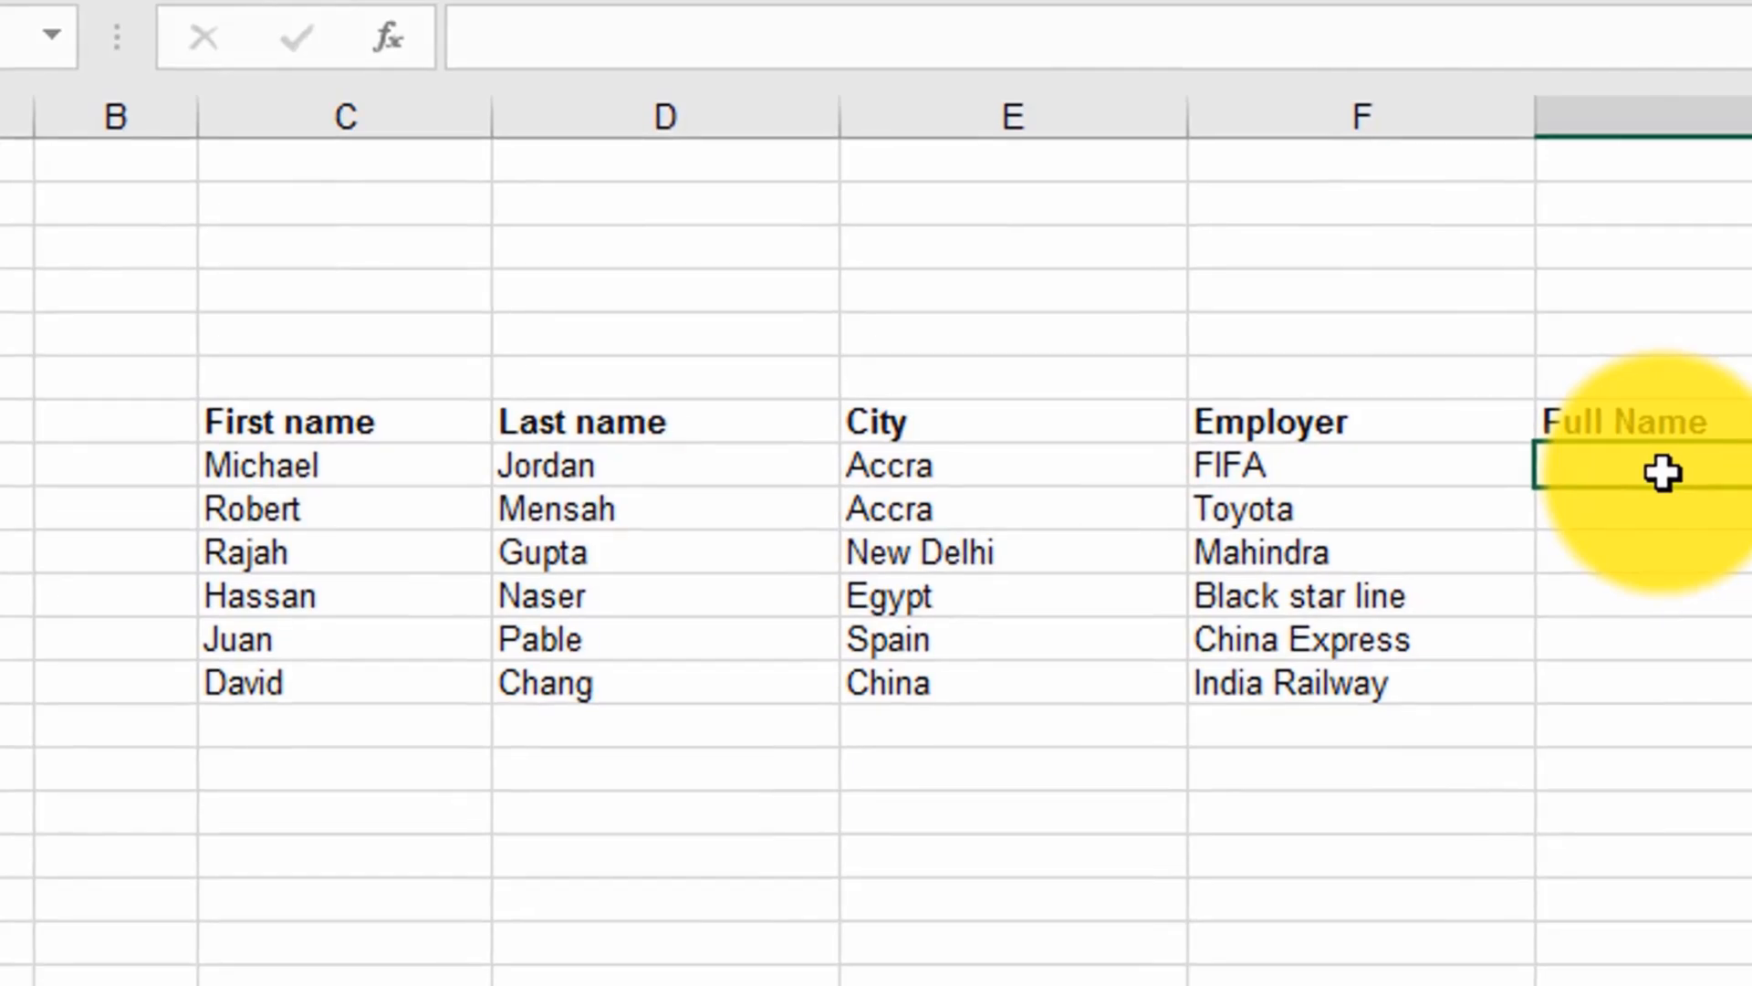
text(=)
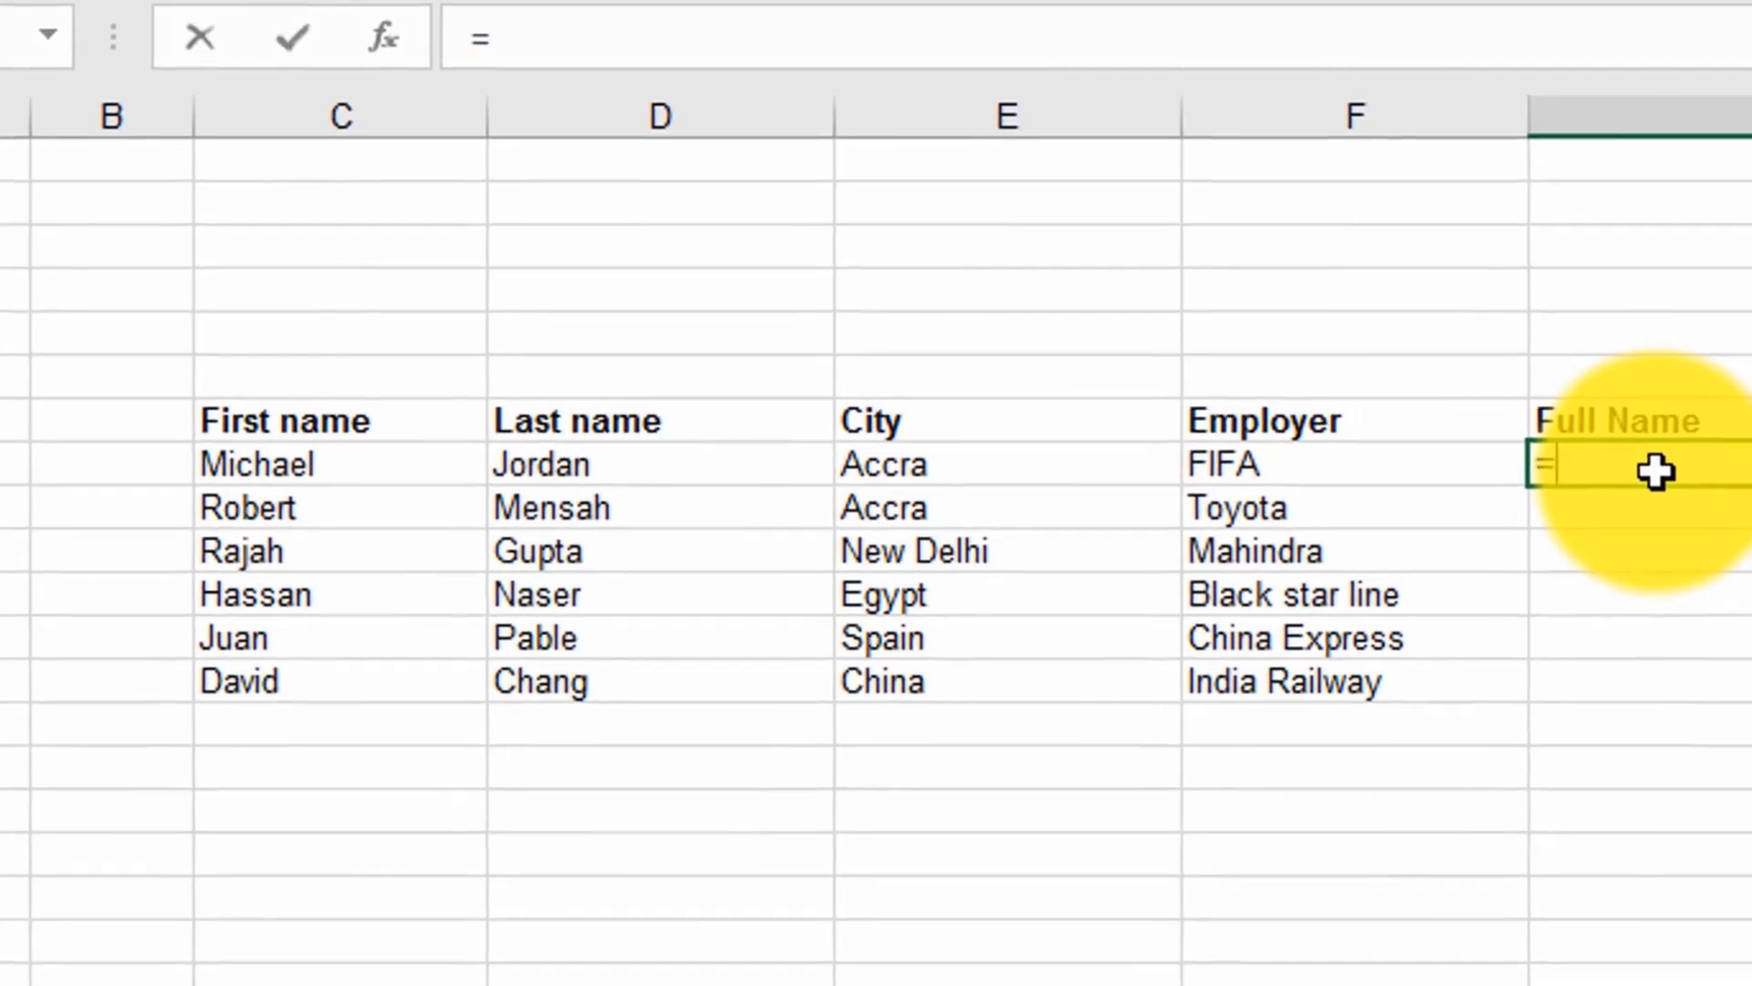
text(con)
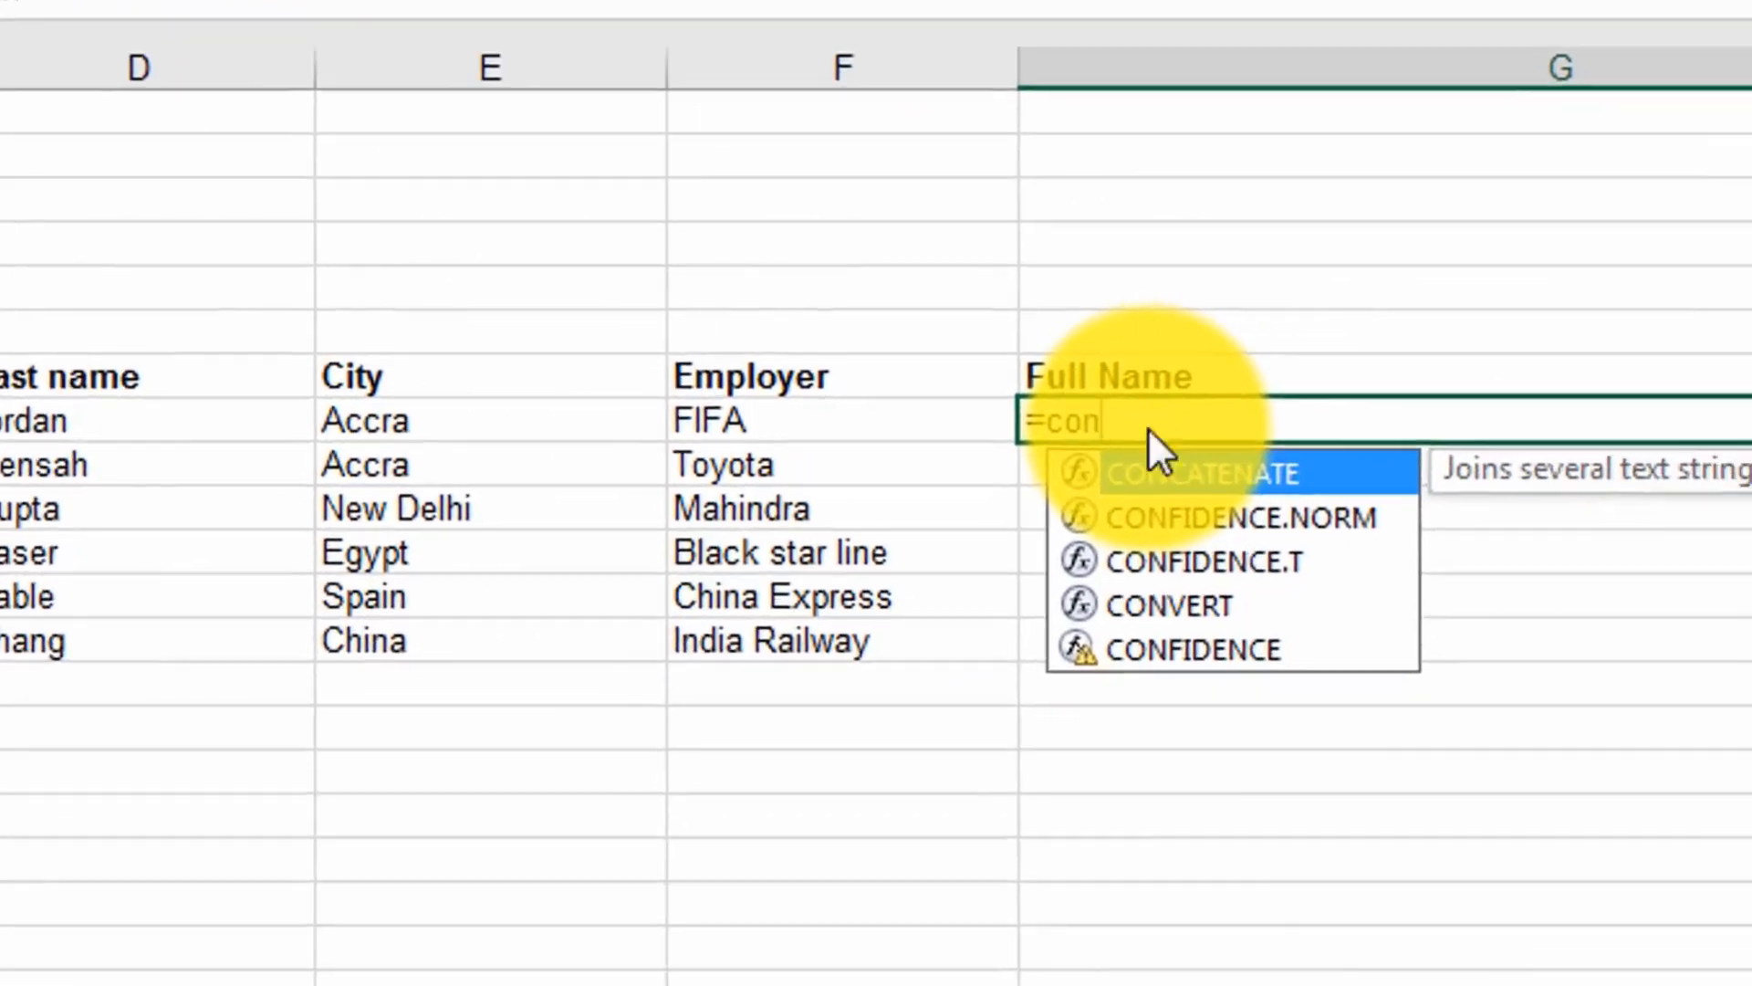
right_click(1148, 429)
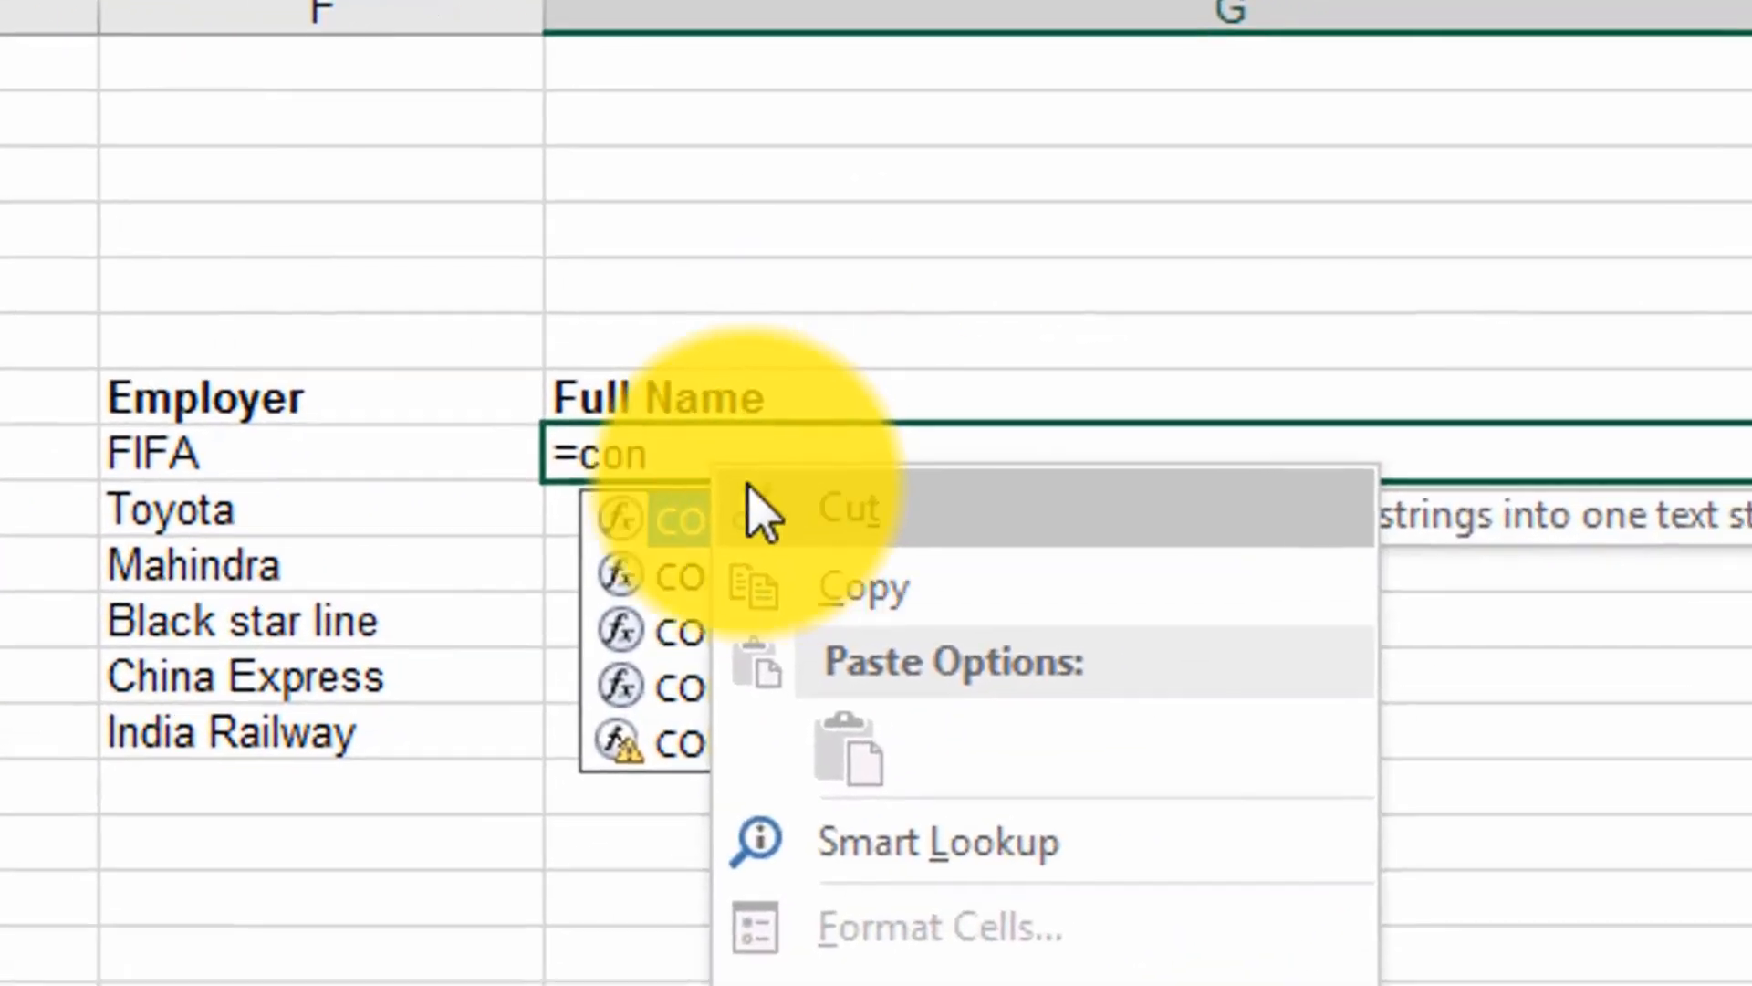
double_click(1146, 472)
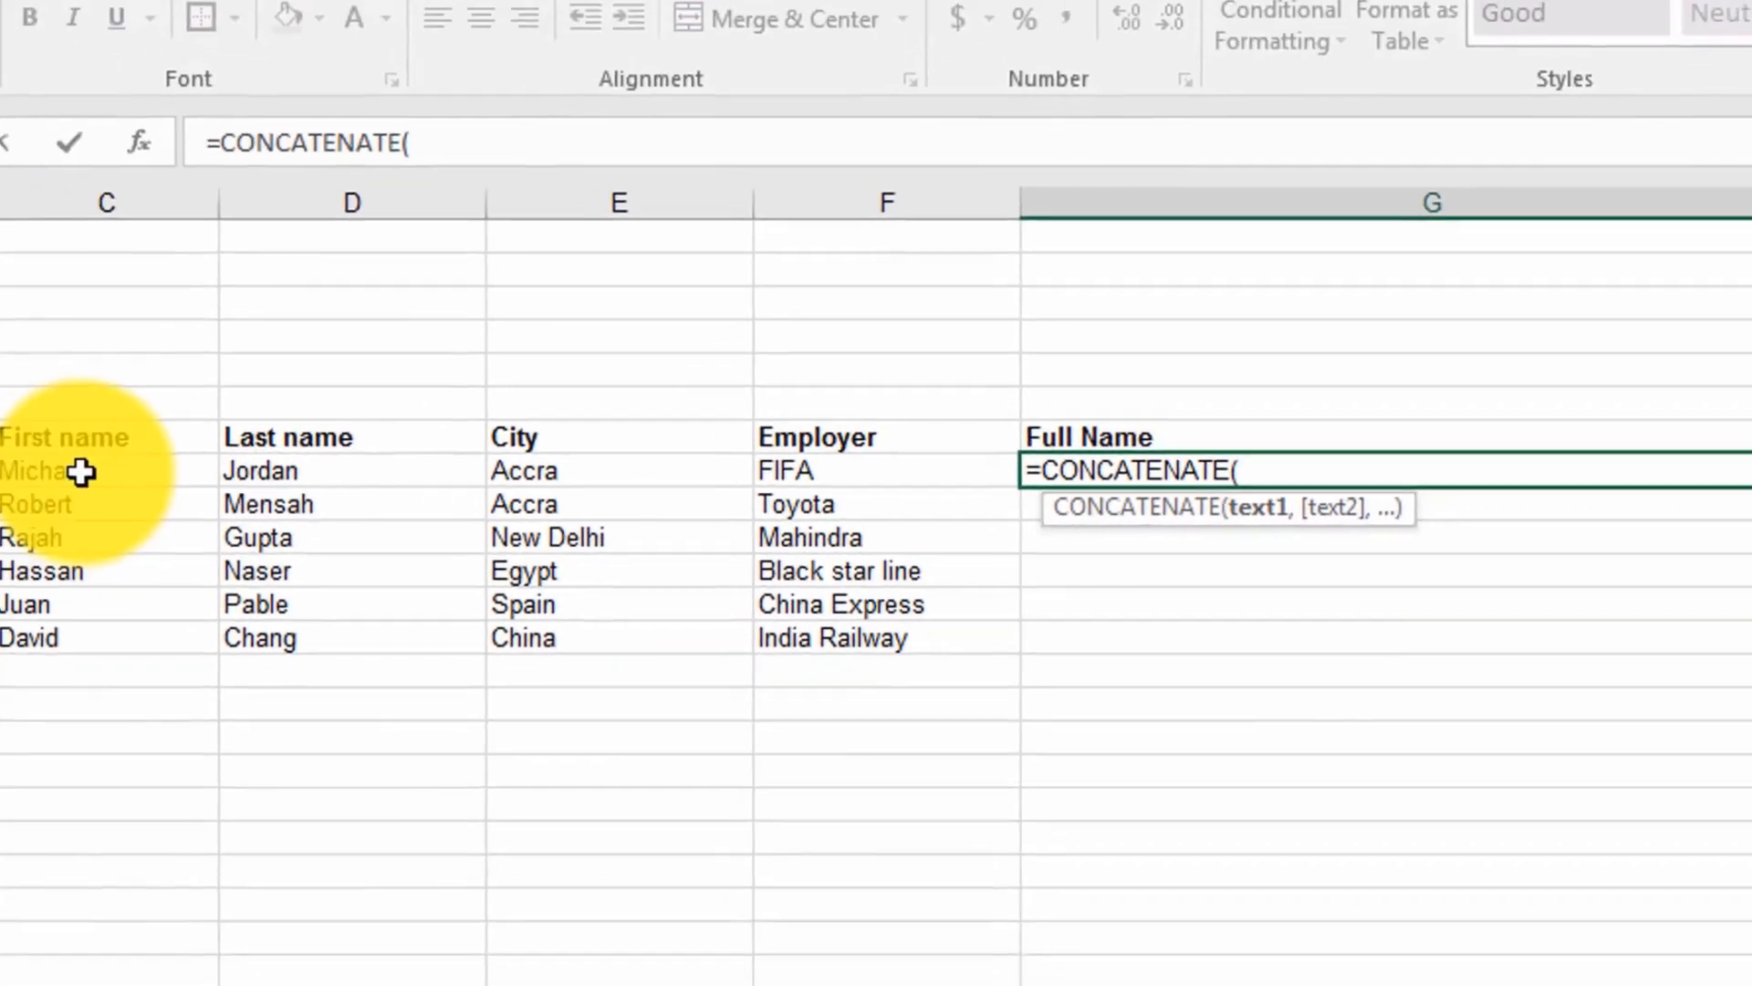
click(91, 471)
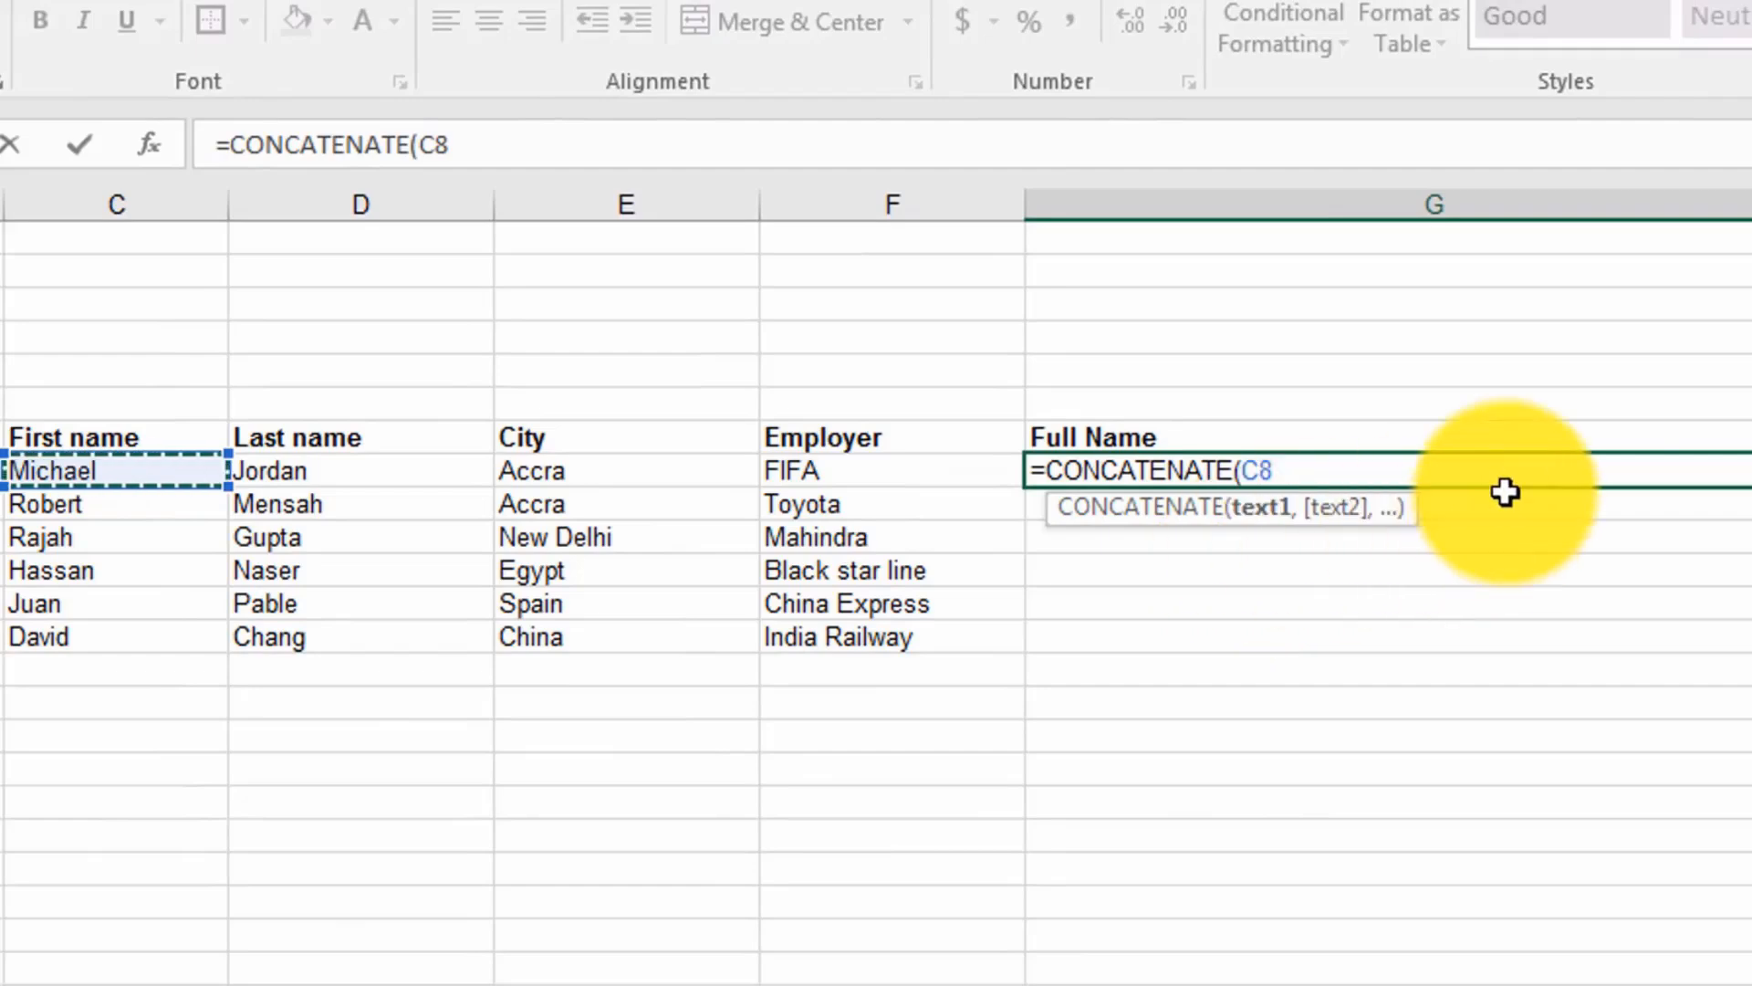
text(,)
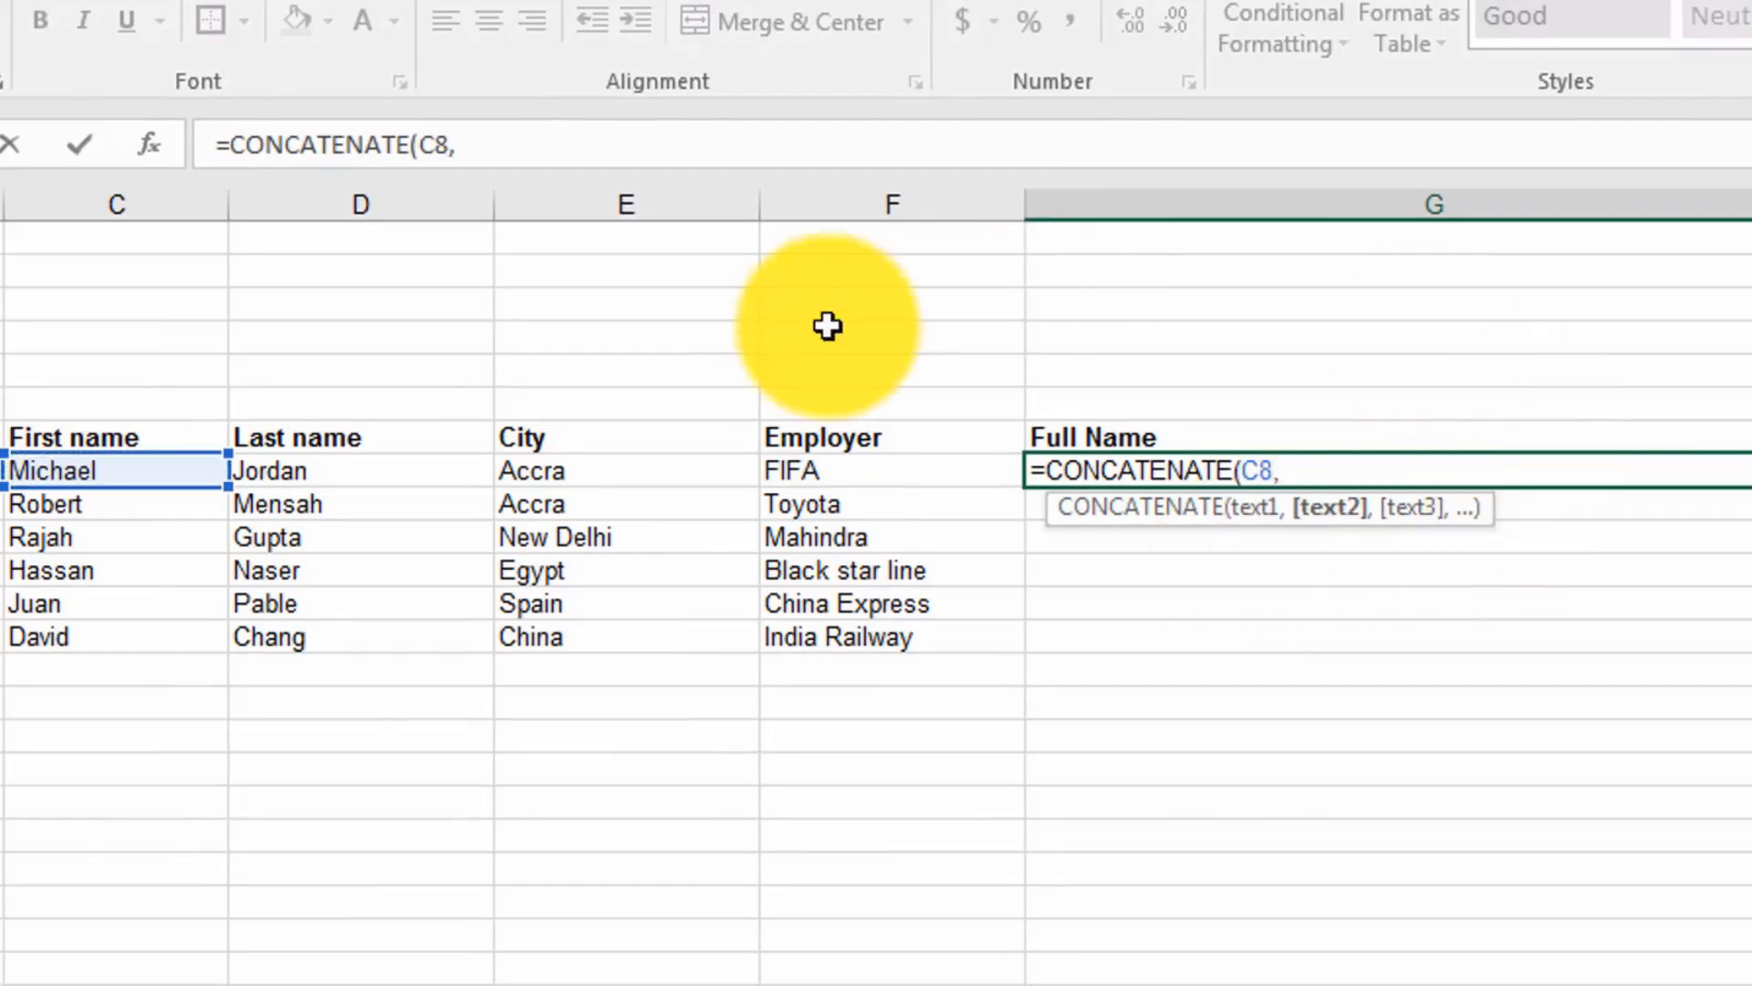
click(382, 479)
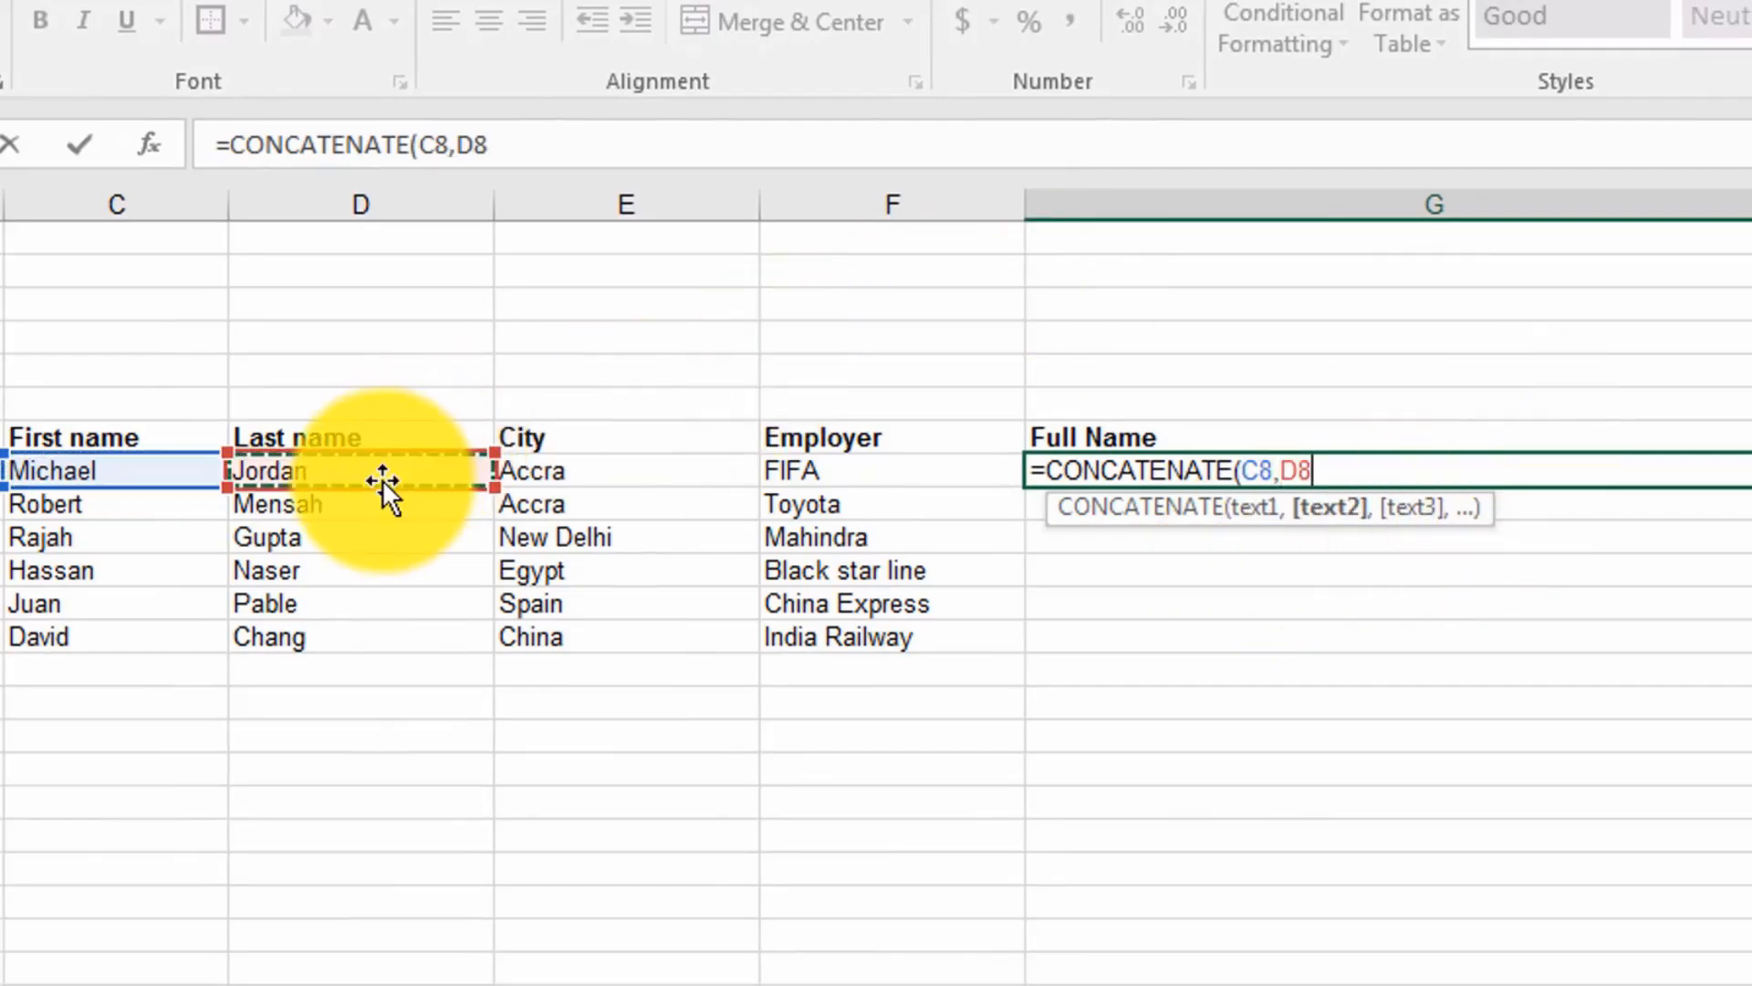
key(Return)
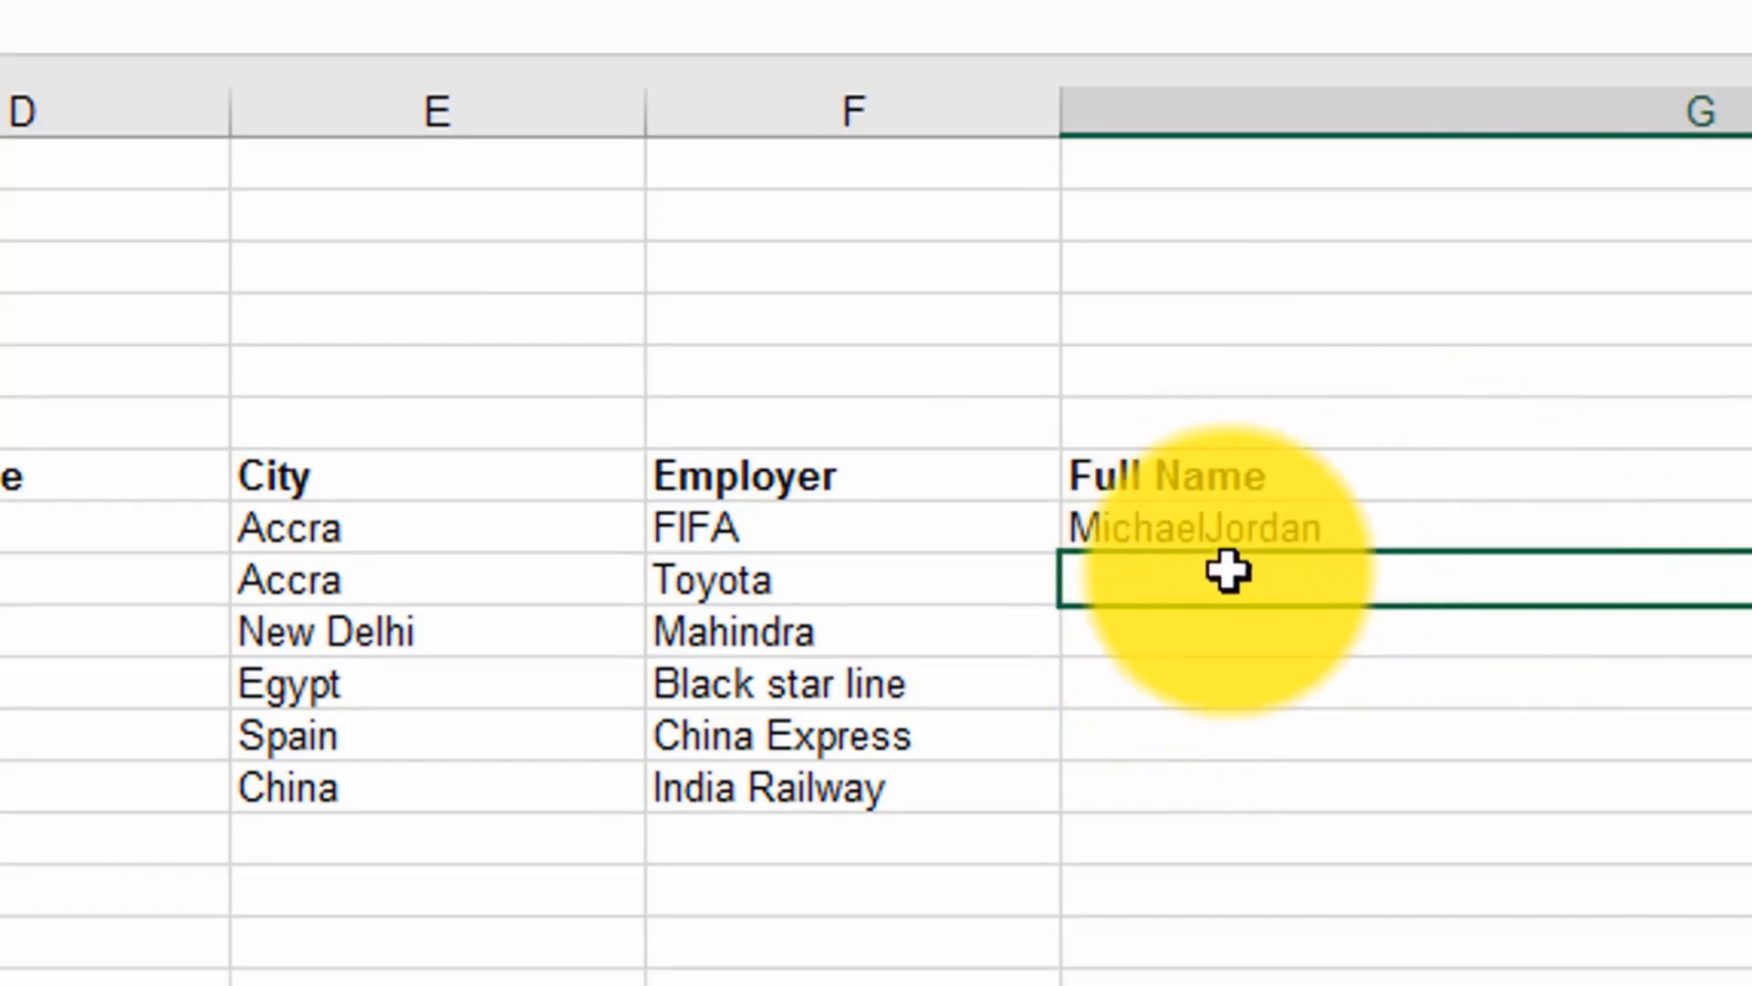
Step: Replace the G8 formula with a CONCATENATE of C8, a space " " and D8 to separate the first and last names
click(1281, 530)
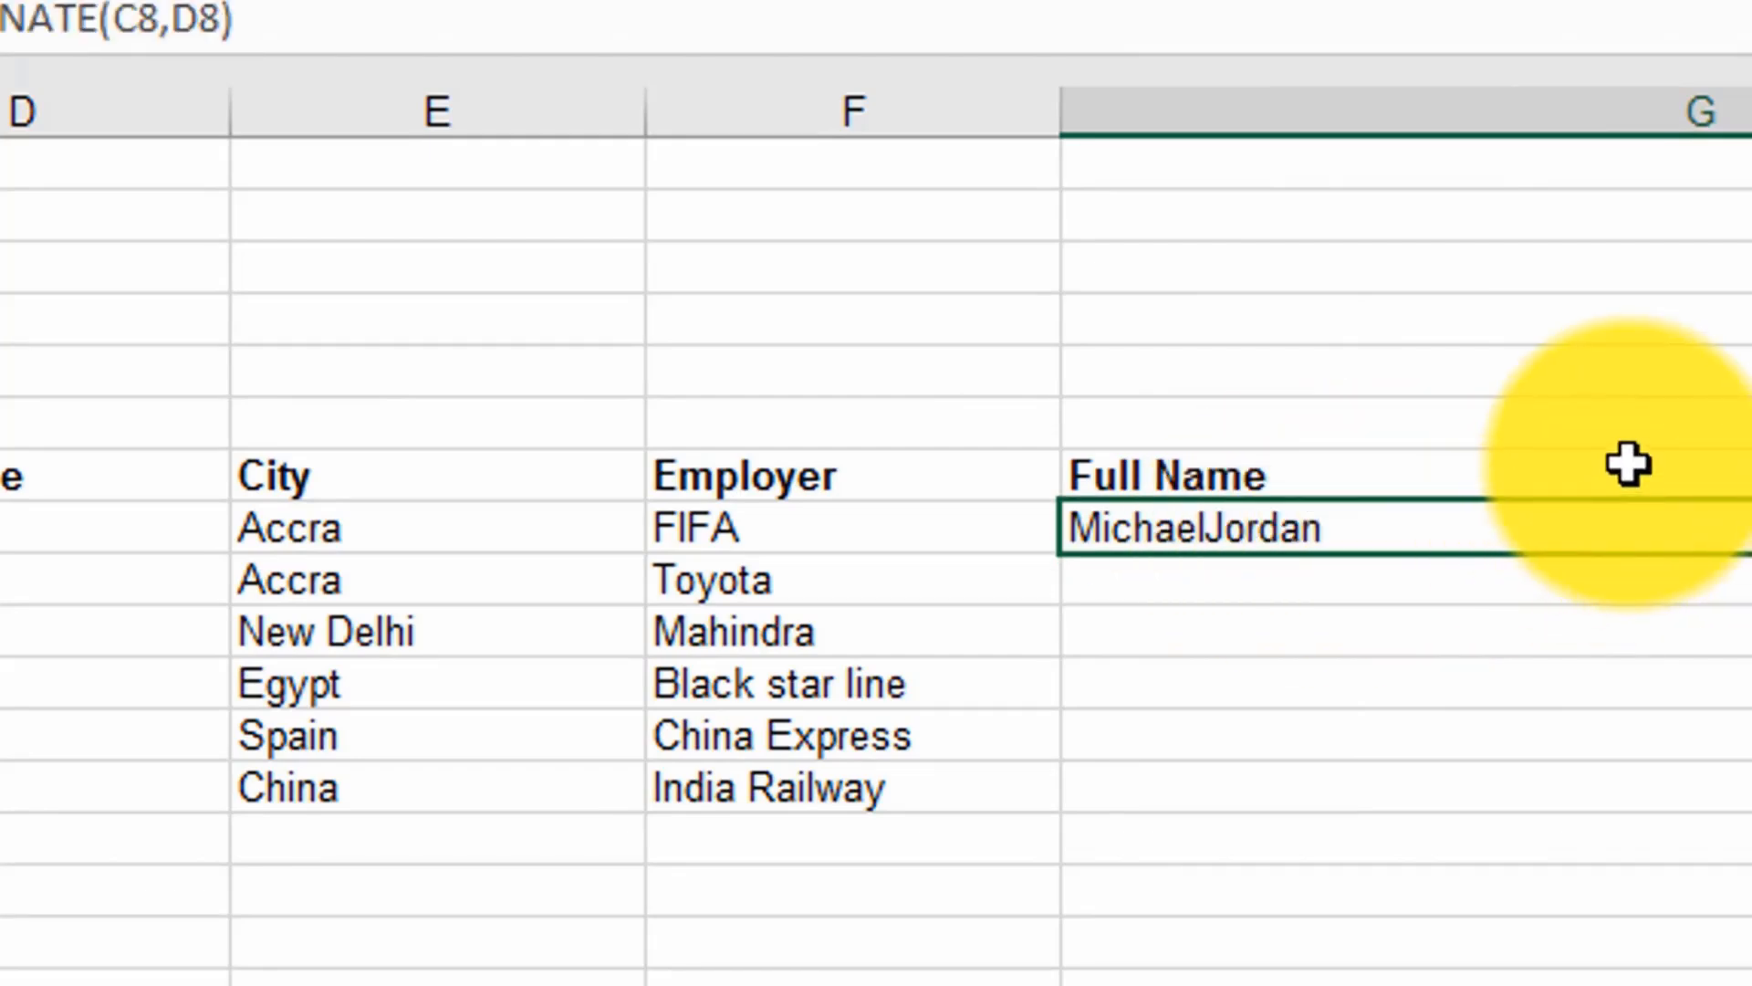
text(=)
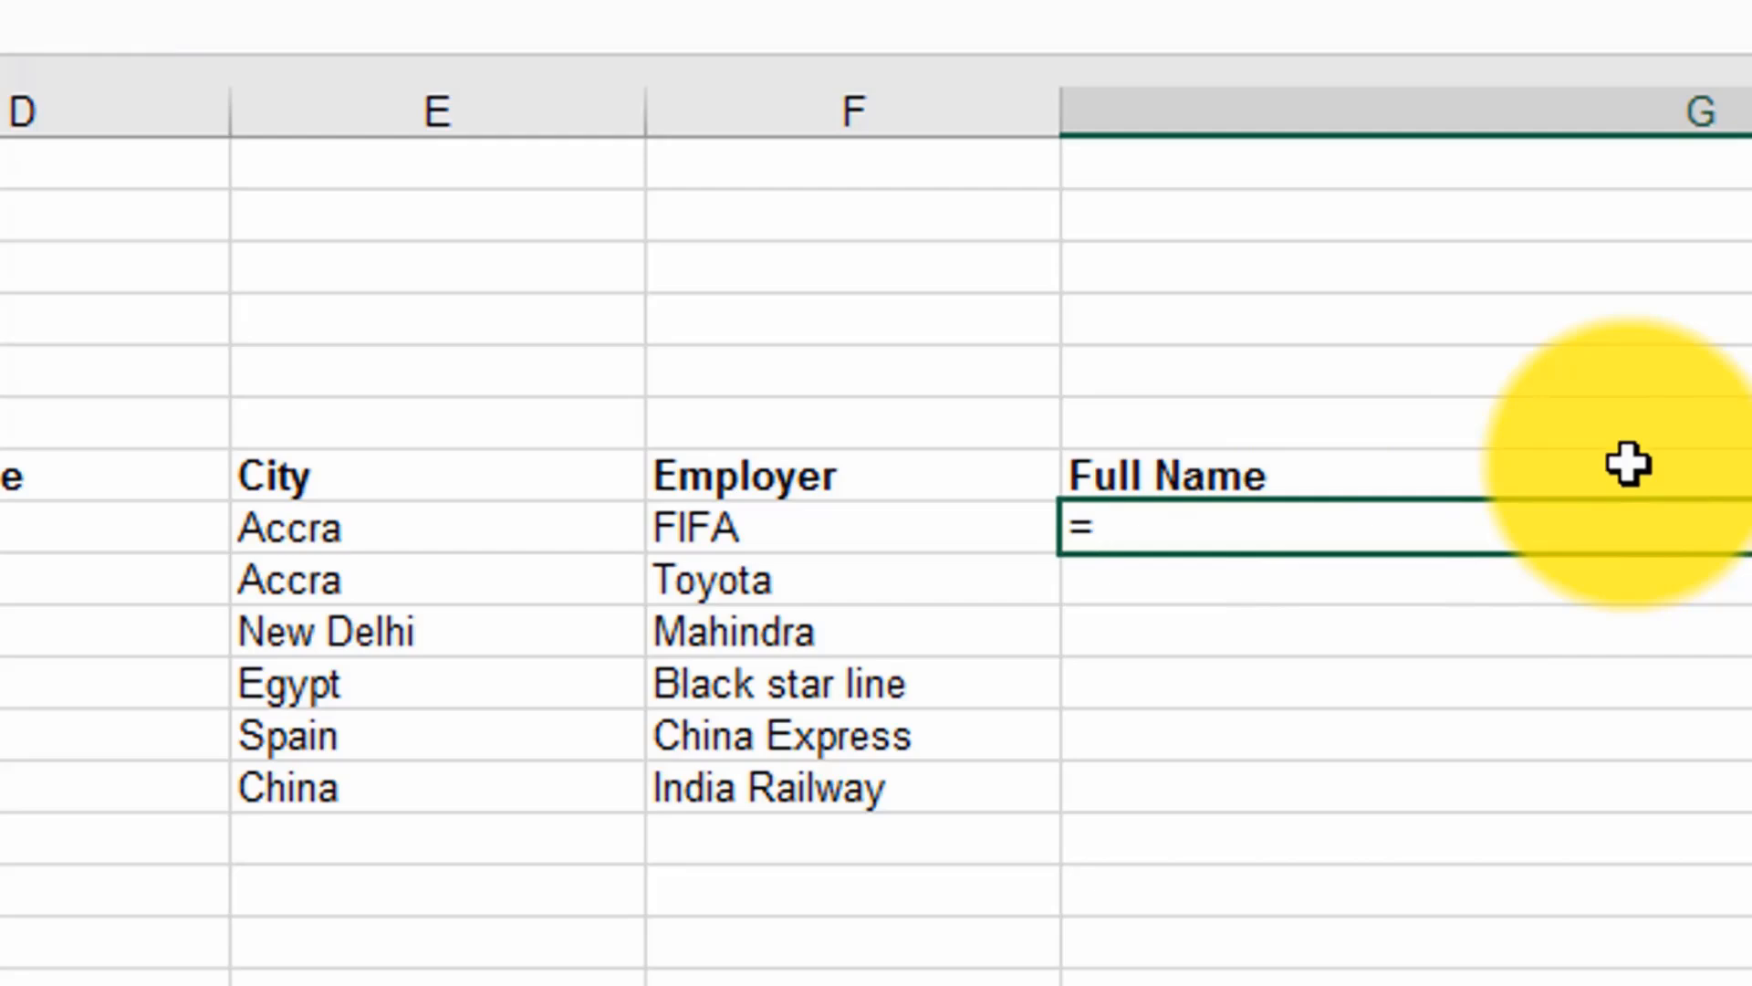
text(con)
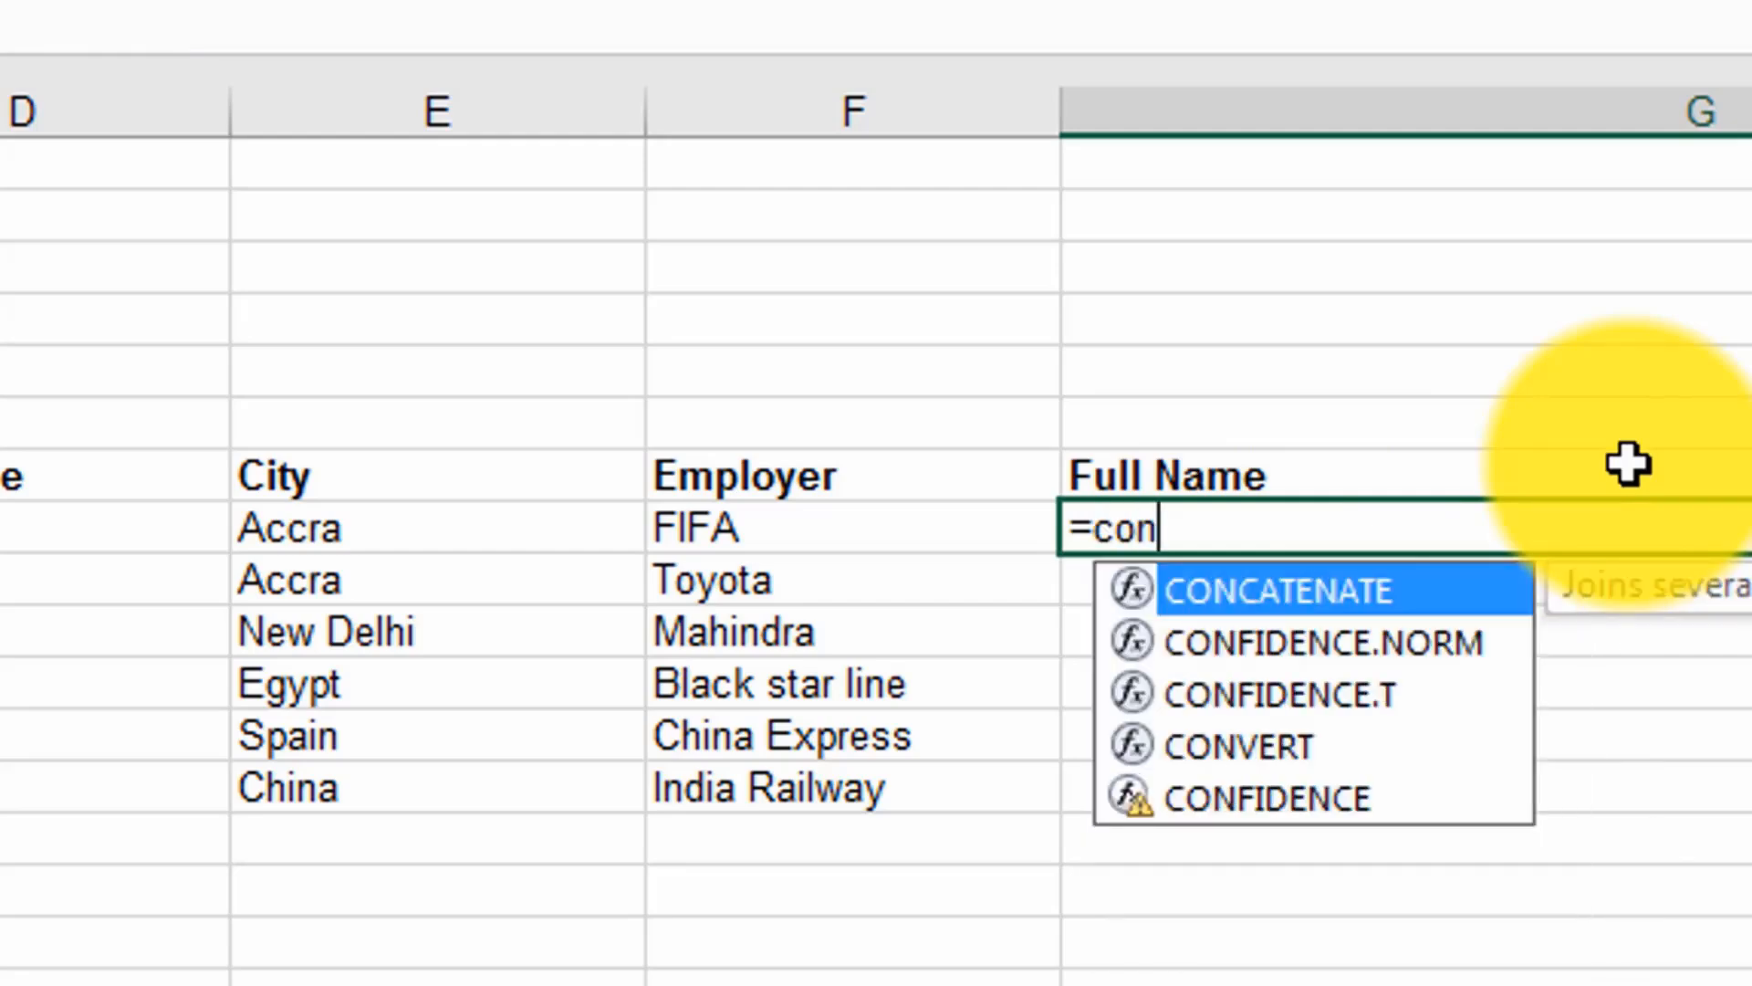
double_click(1396, 591)
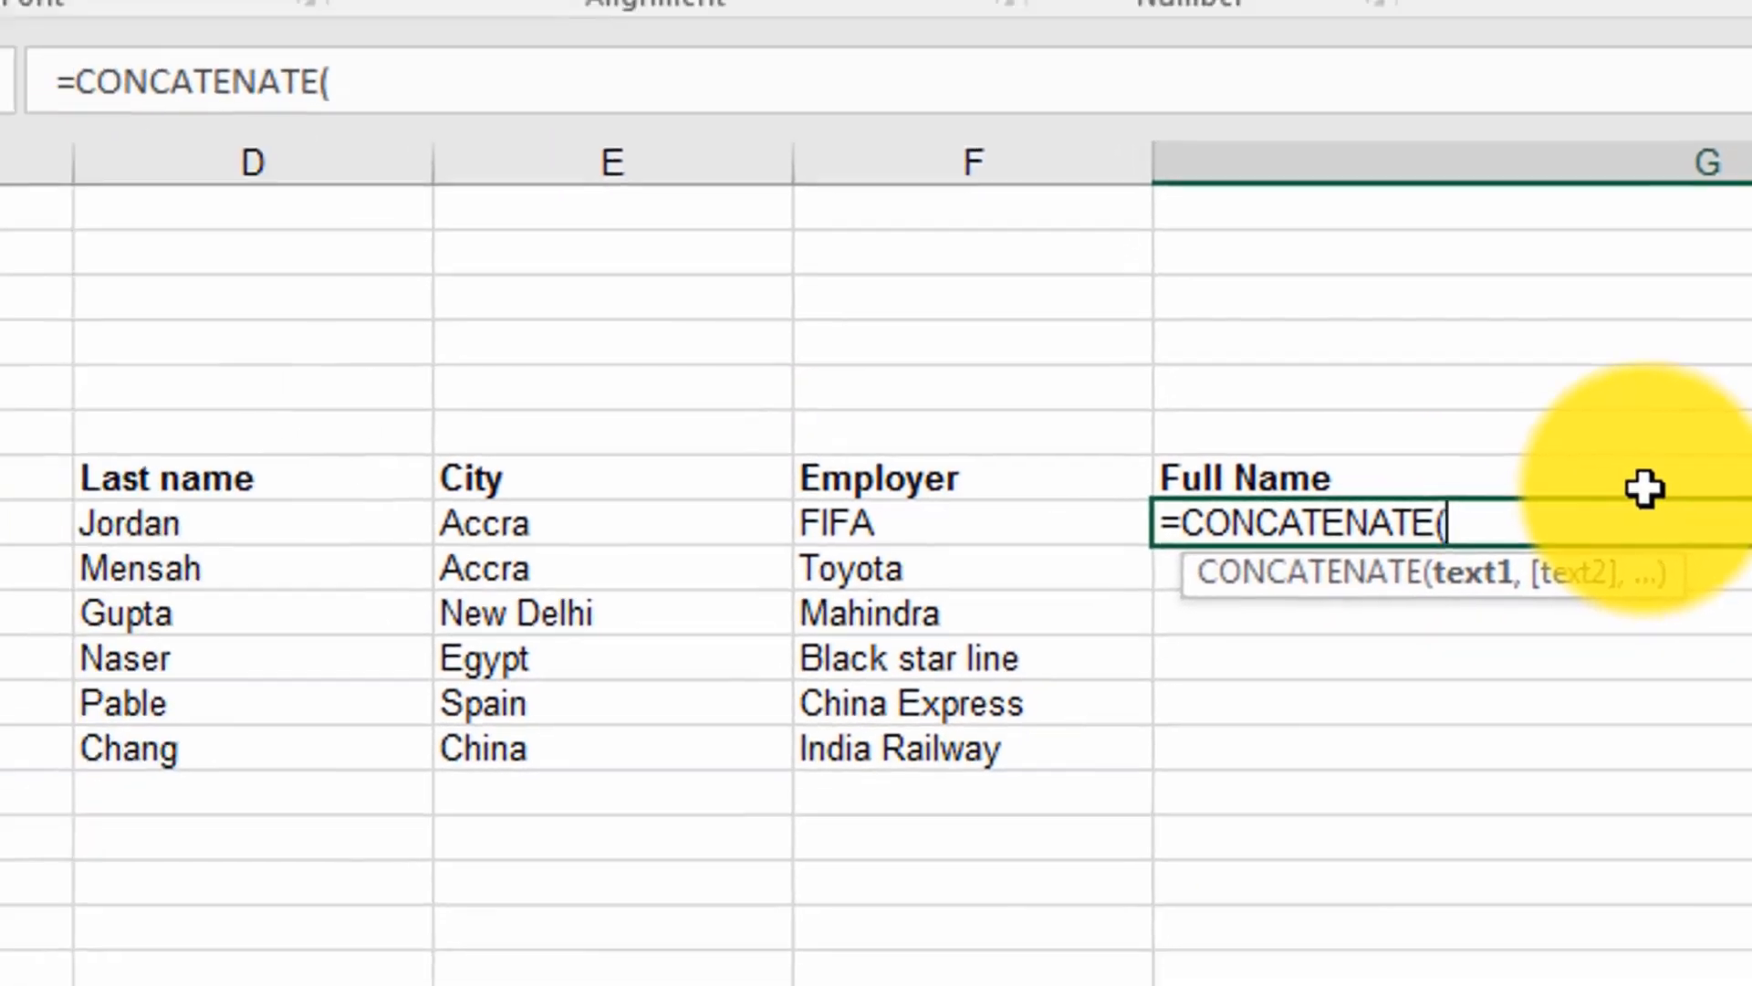
click(168, 517)
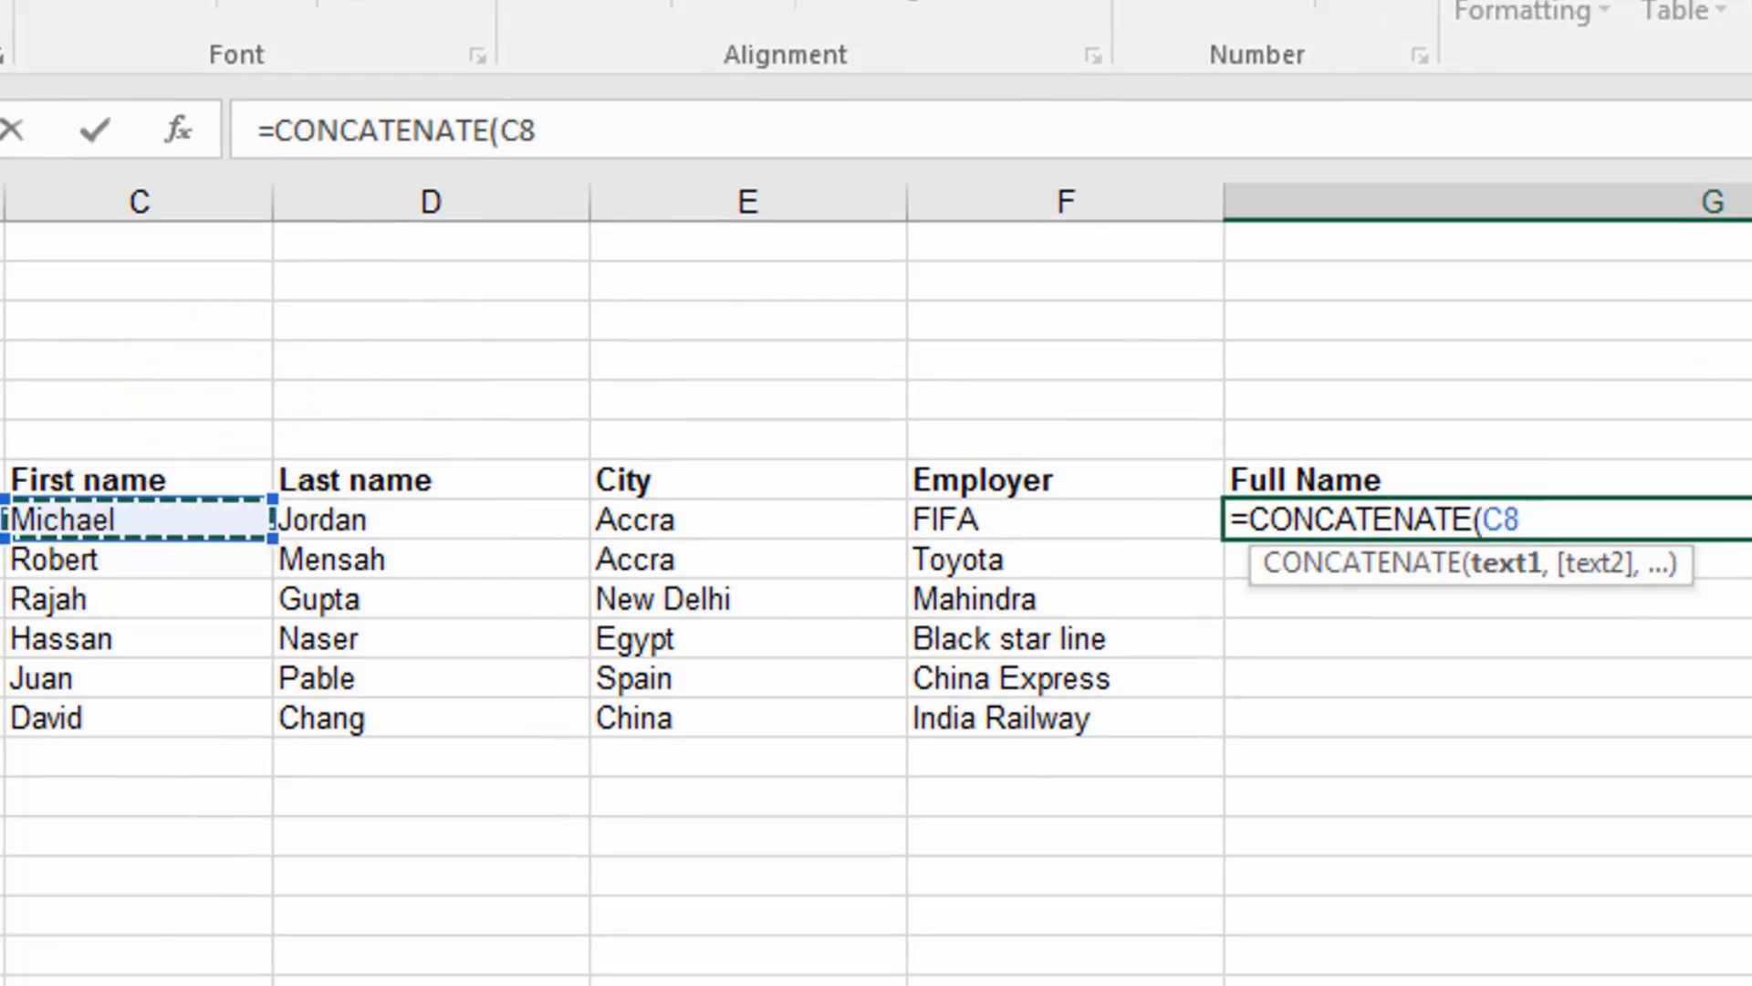
text(,)
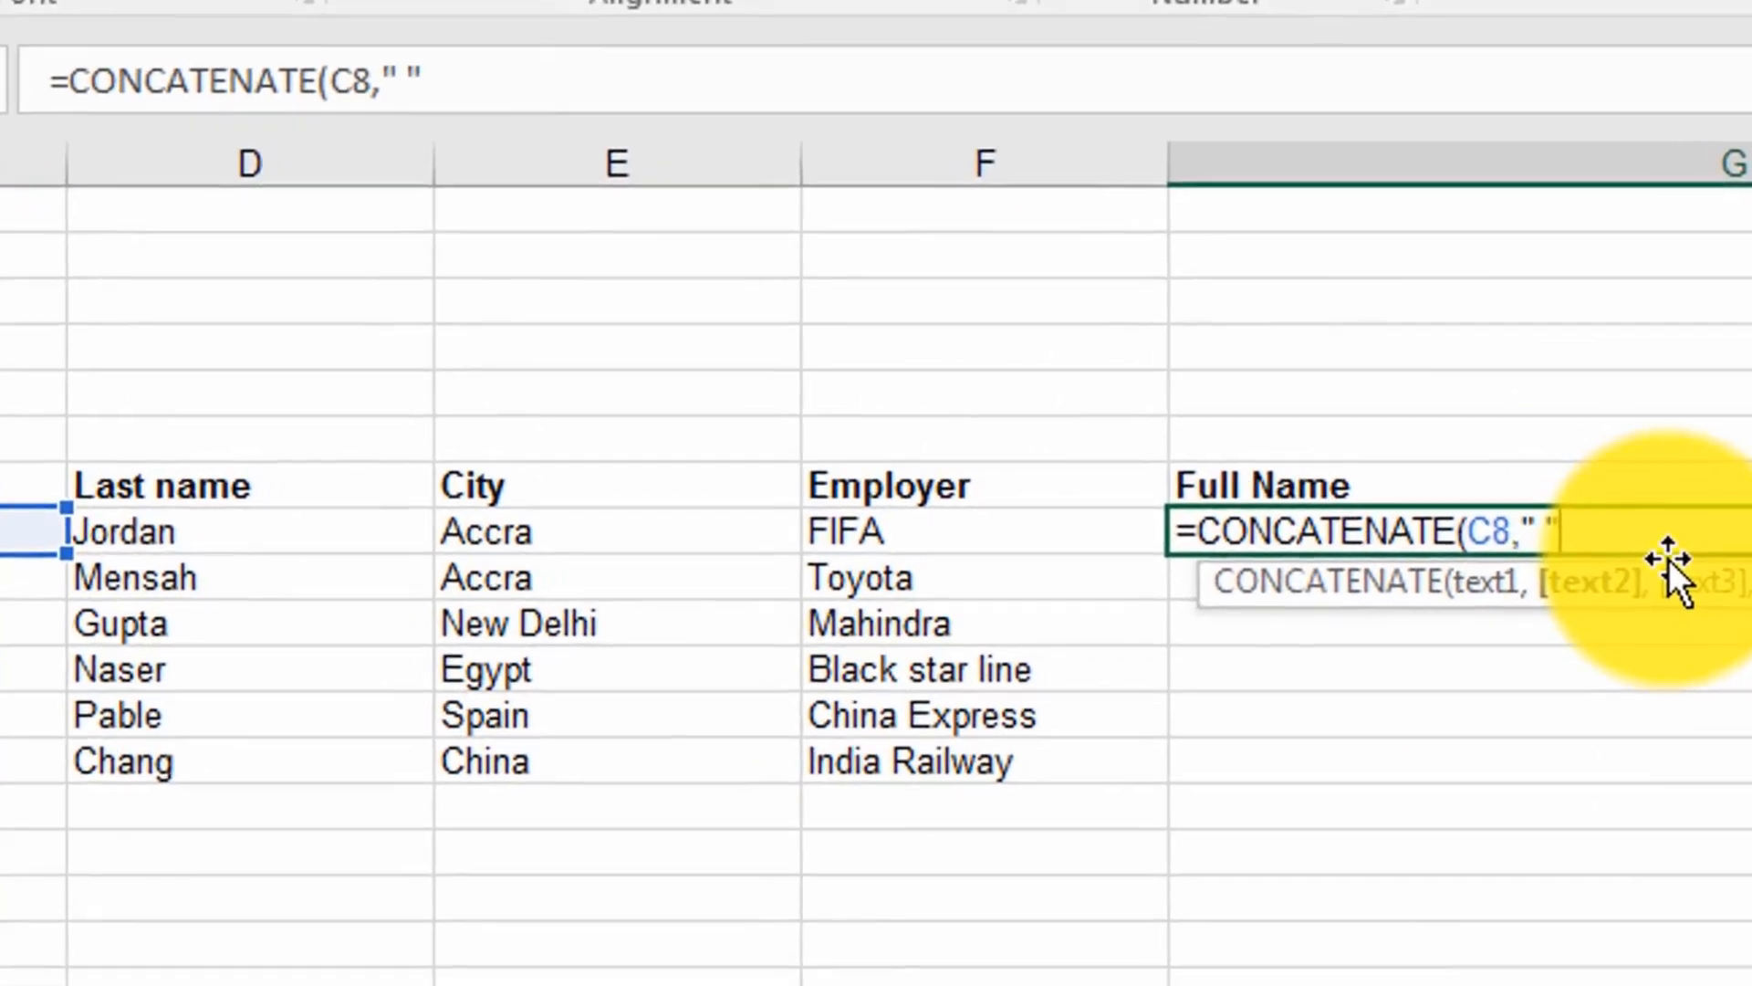
text(,)
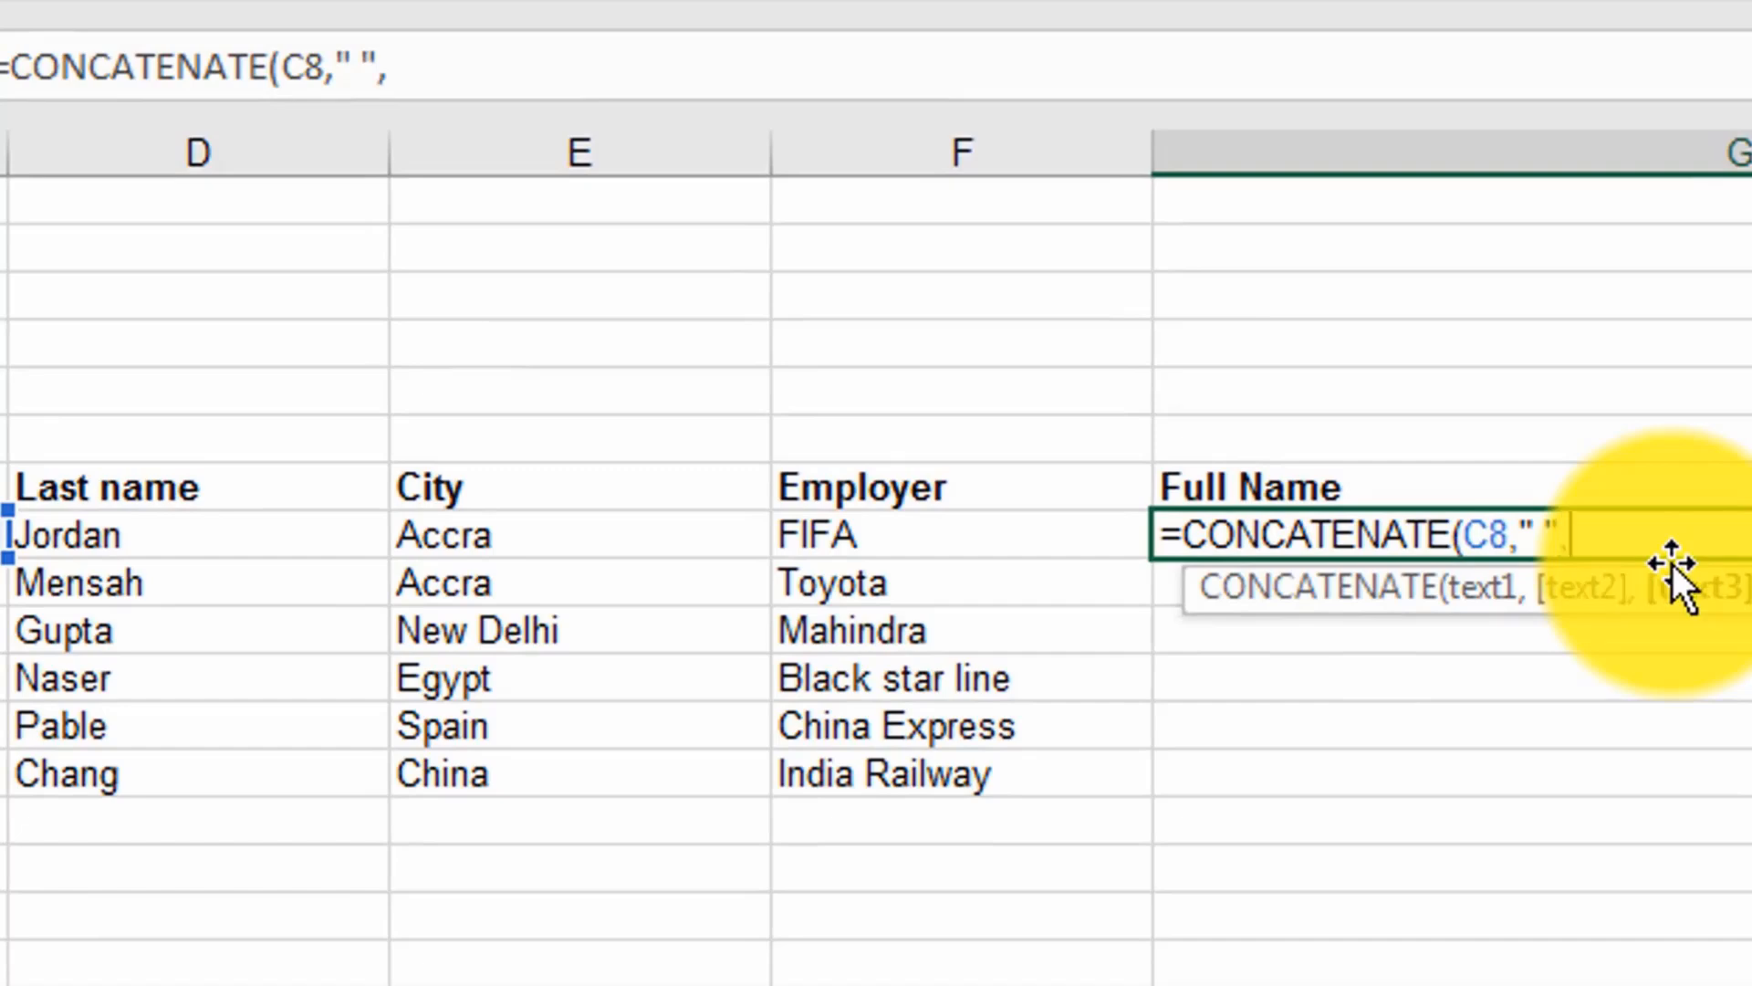
click(246, 546)
key(Return)
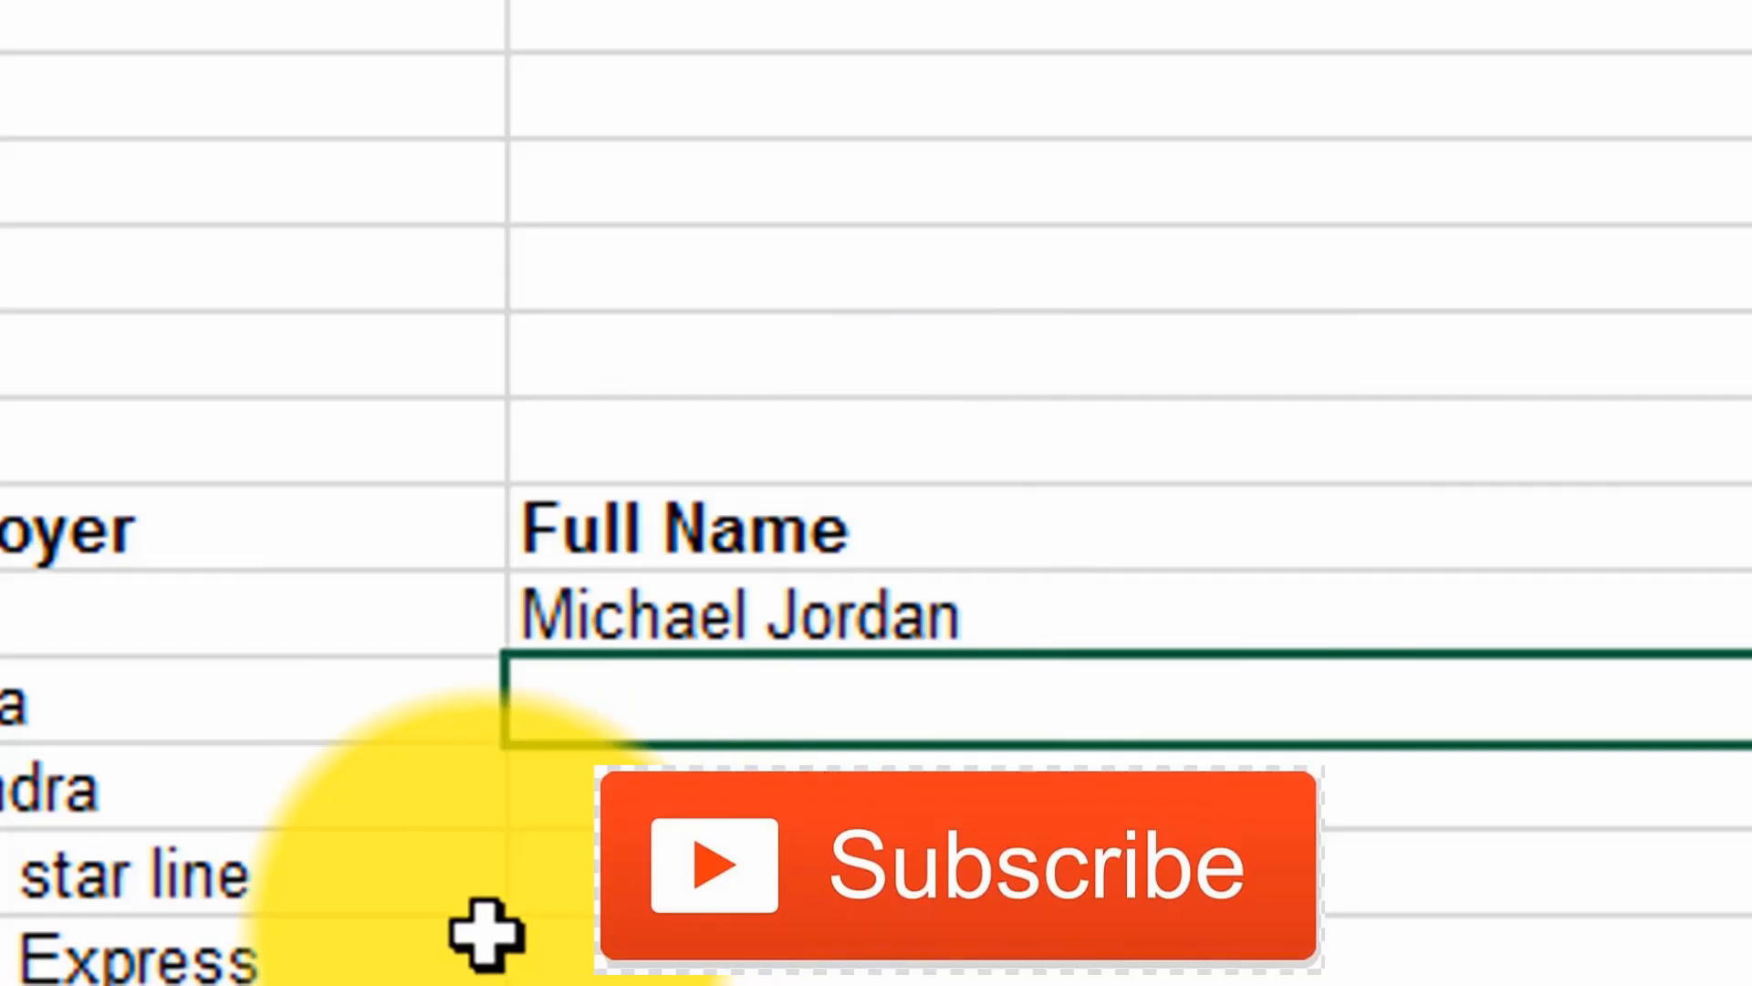
Step: Begin a new CONCATENATE formula in G8 with the arguments C8, a space " " and D8
click(897, 617)
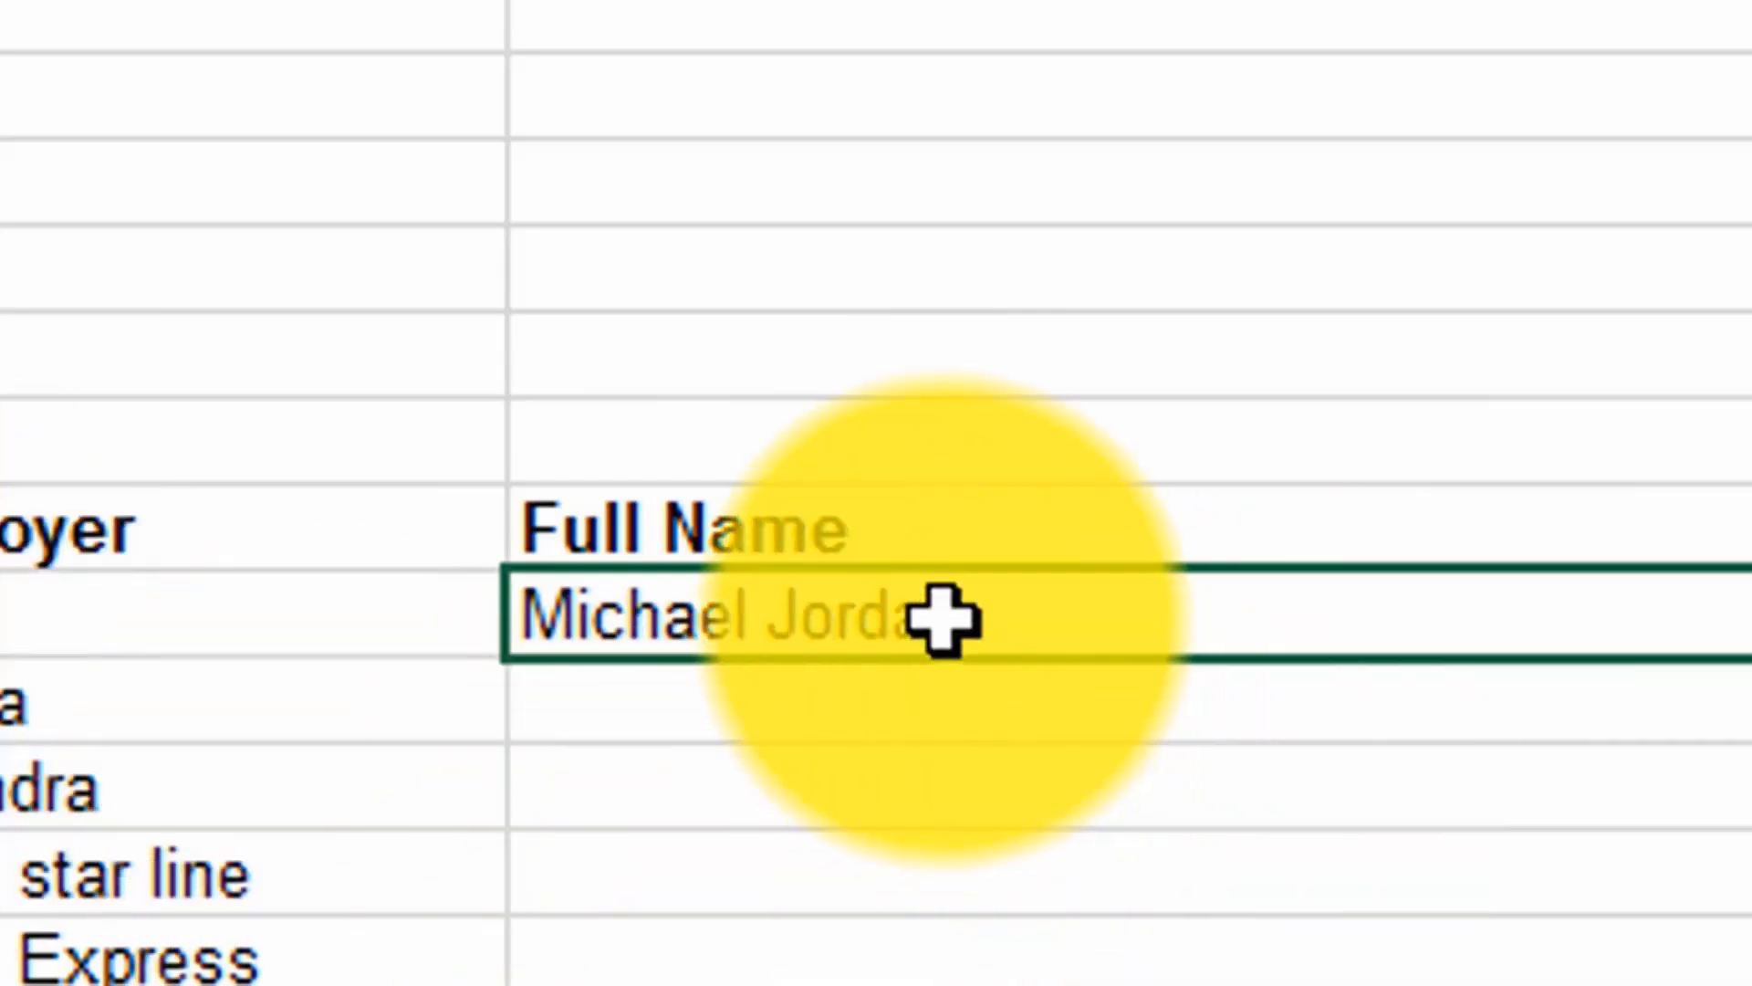
text(=con)
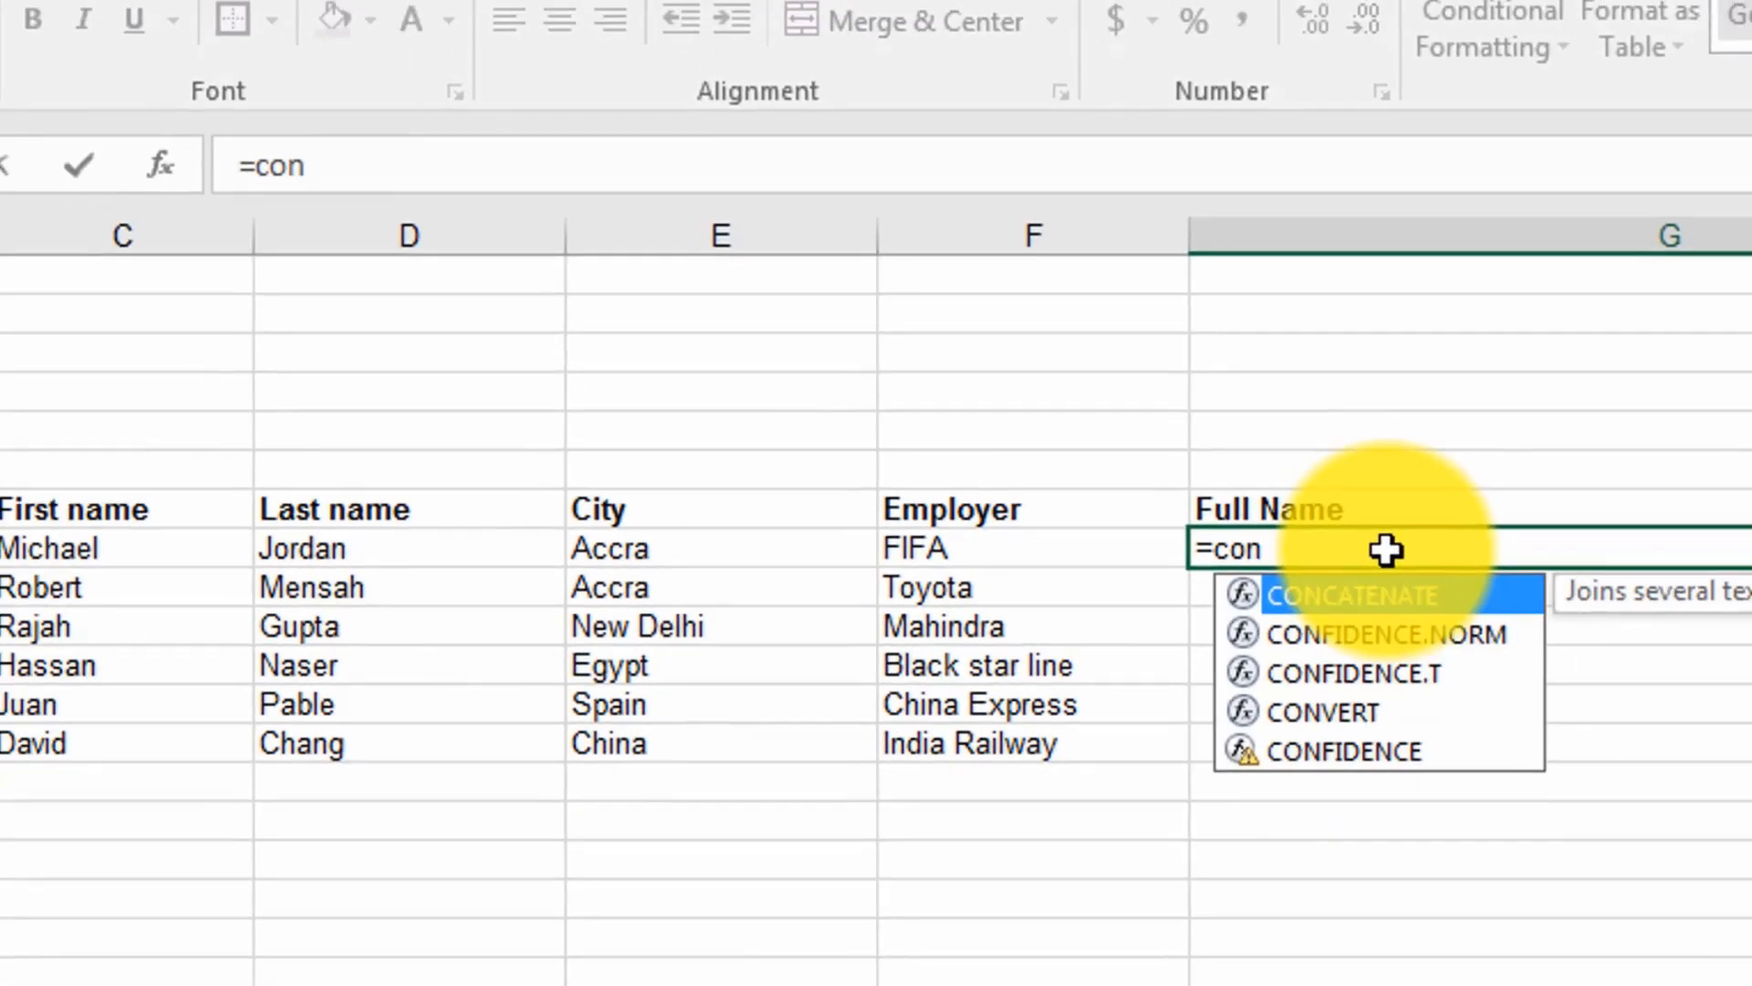
double_click(1380, 592)
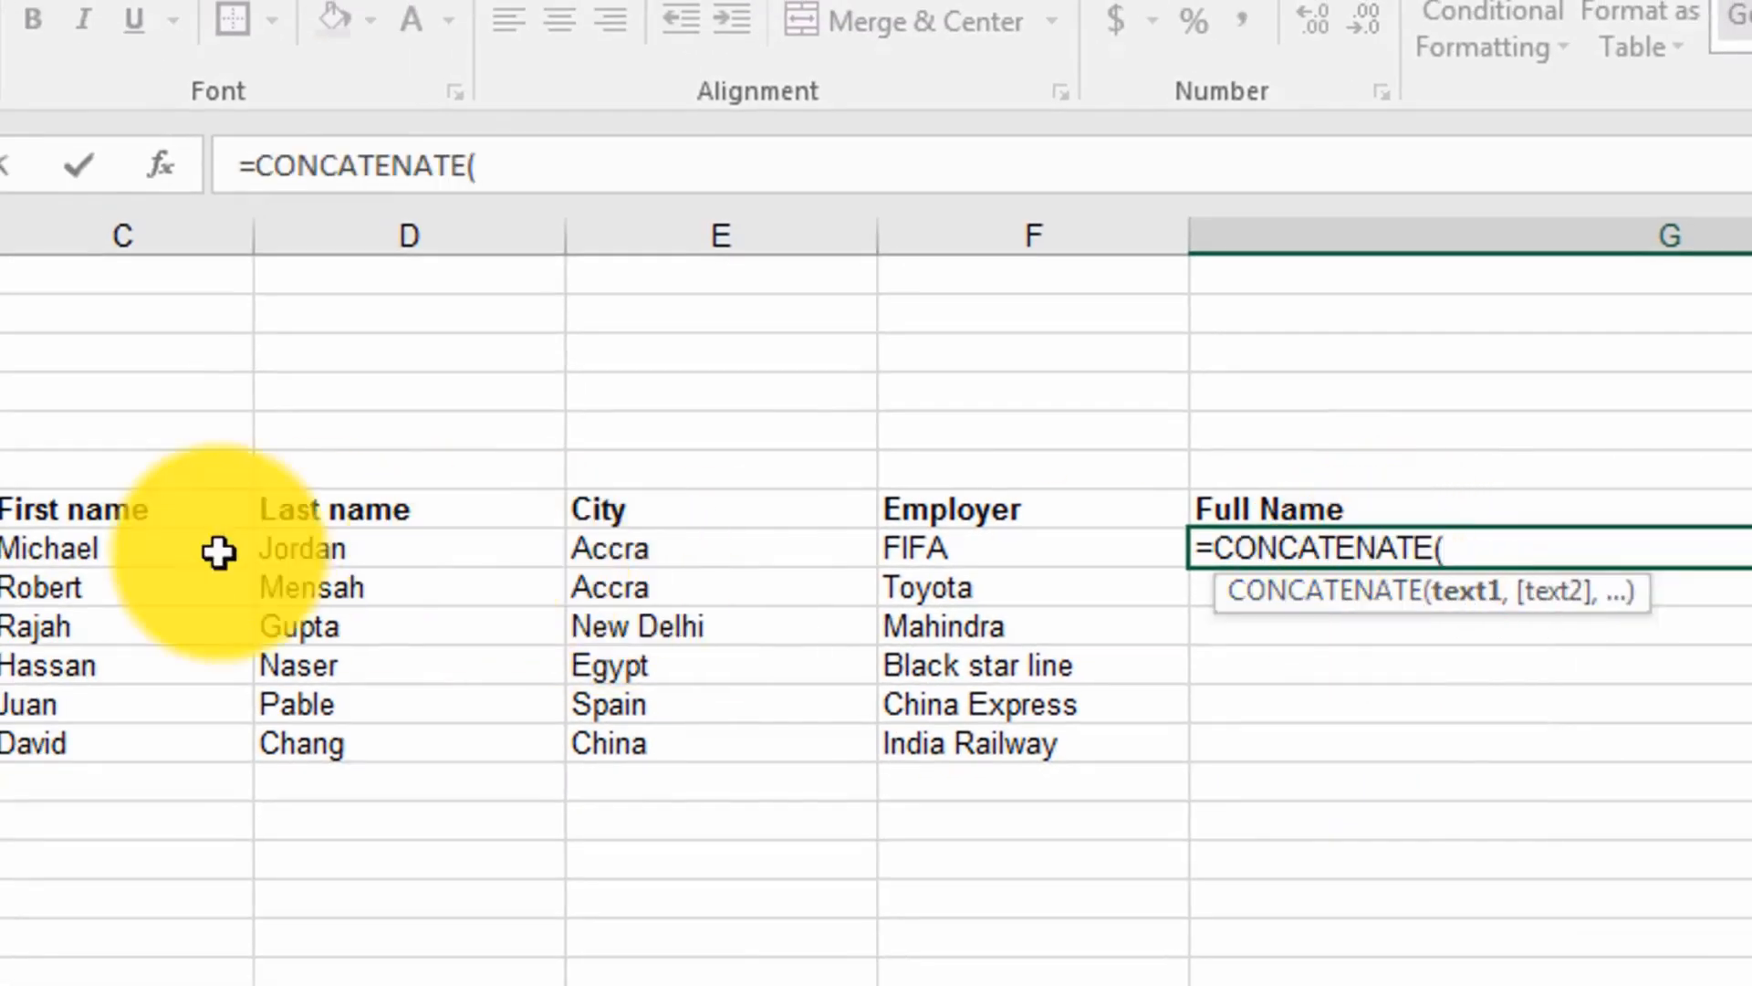
click(87, 549)
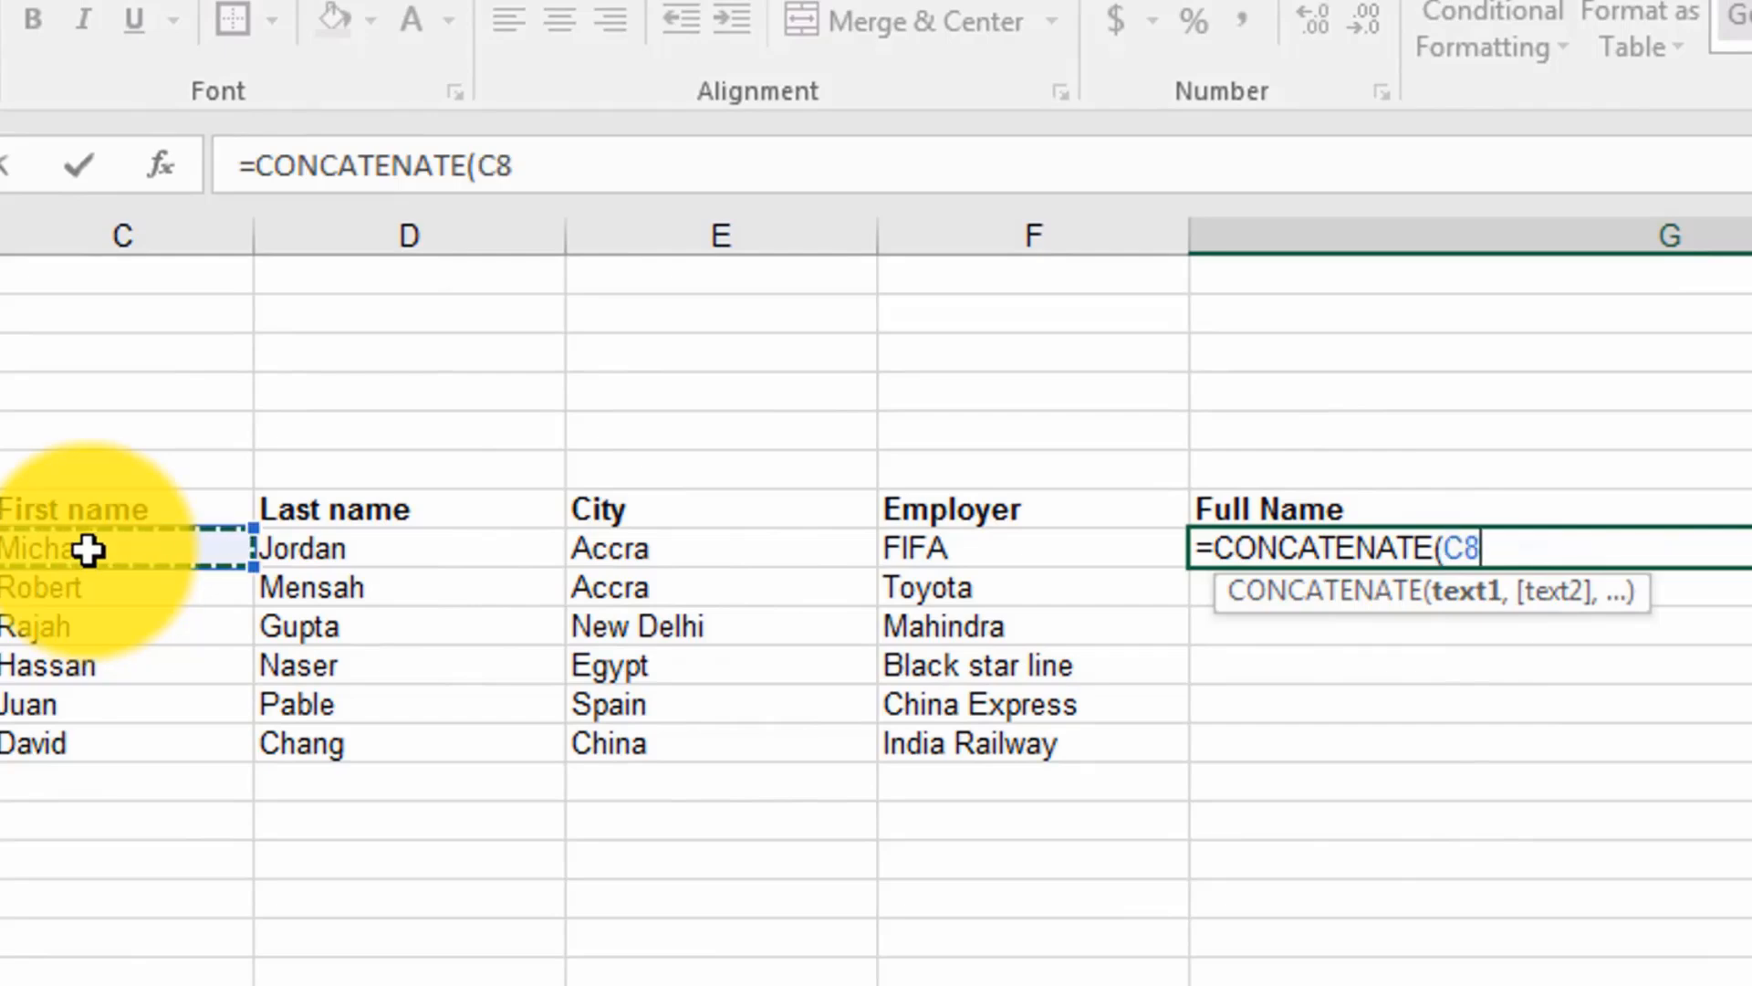
text(,)
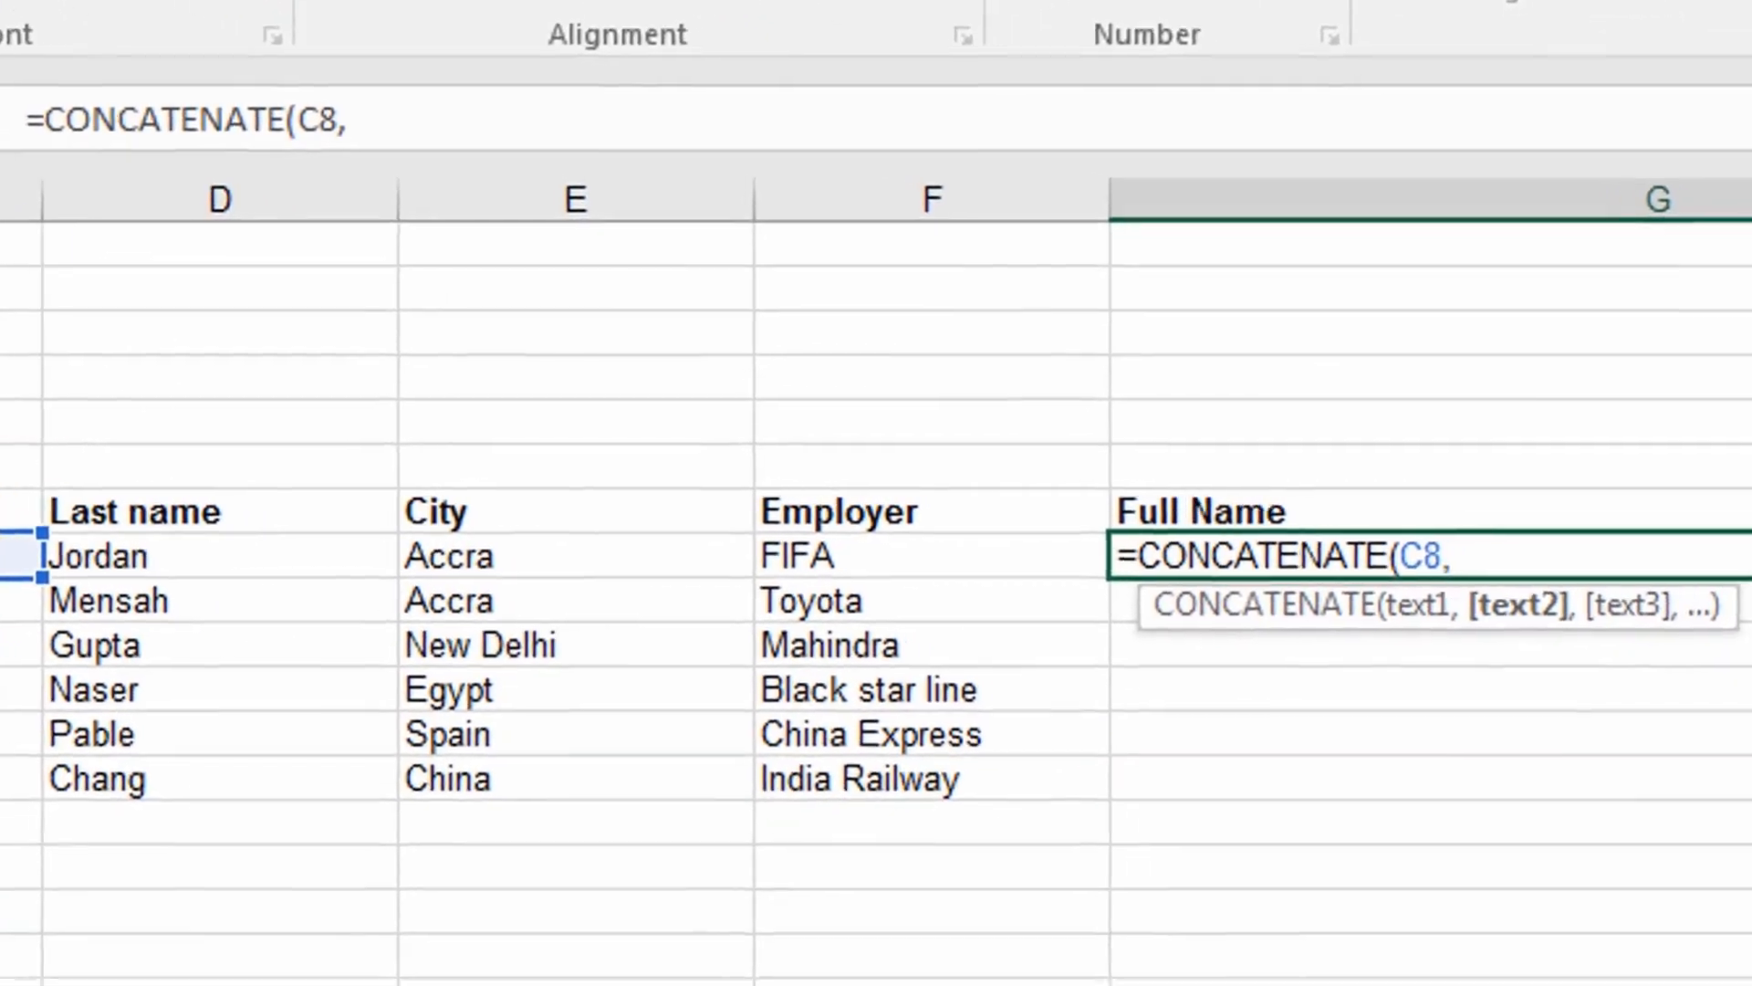
text(")
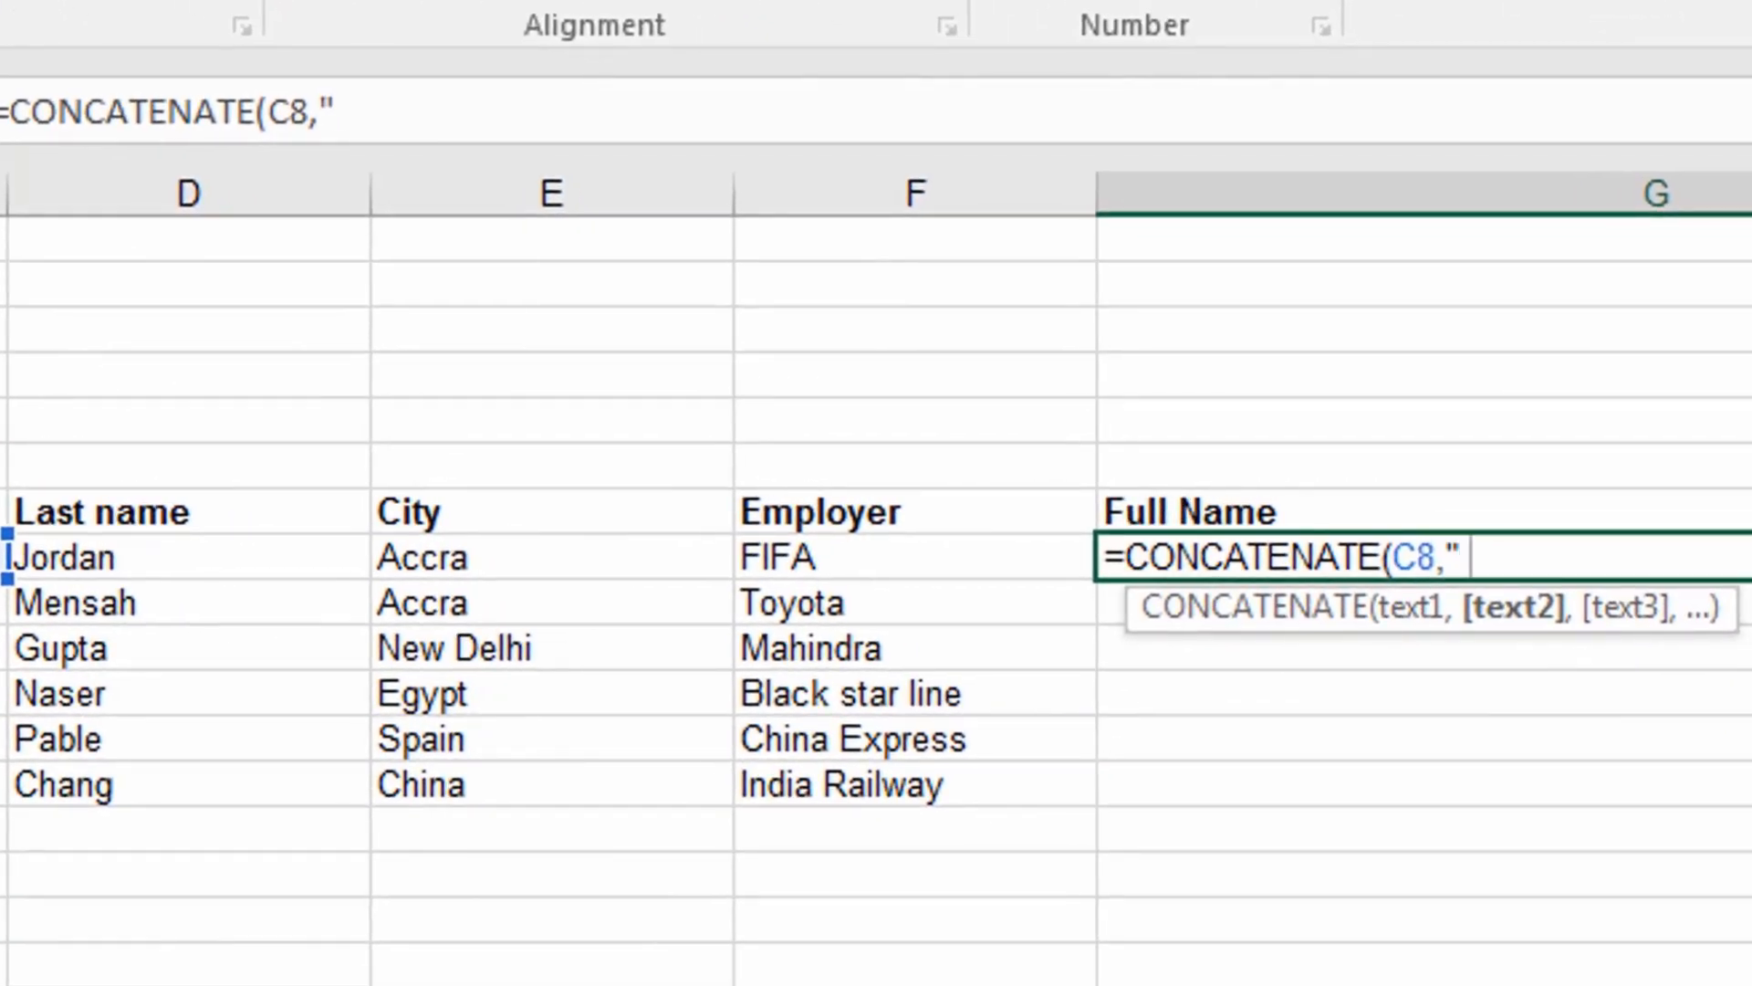
text( ",)
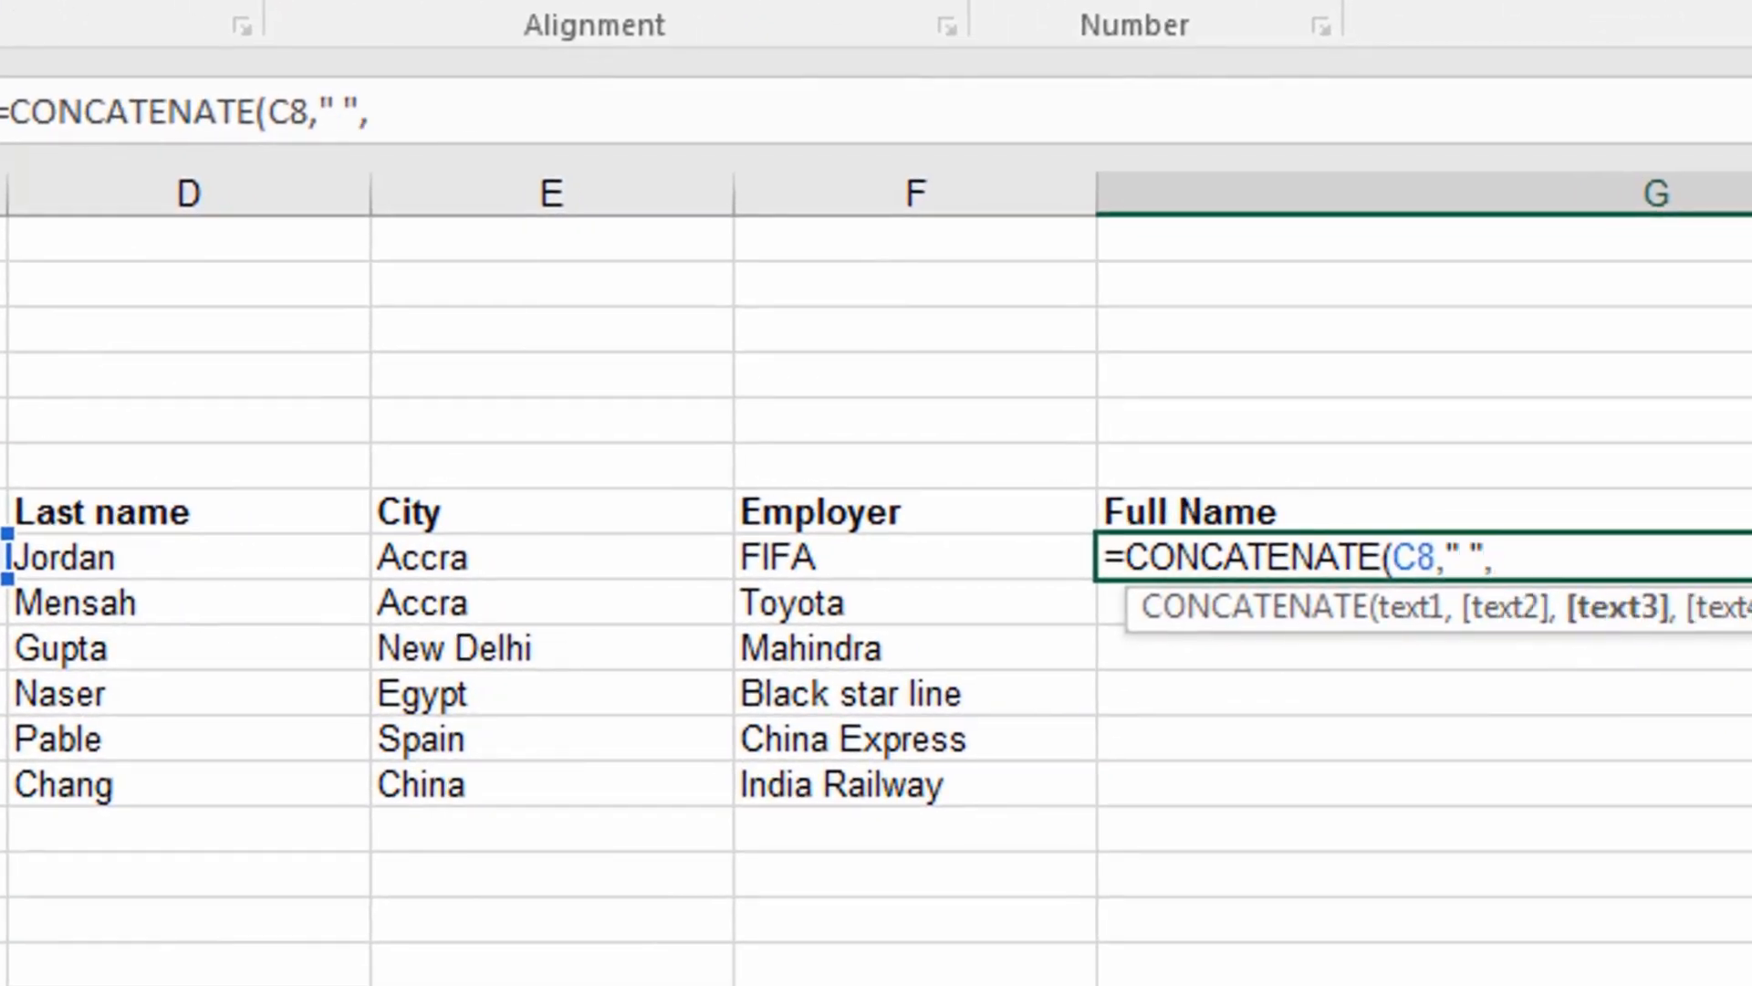
click(137, 558)
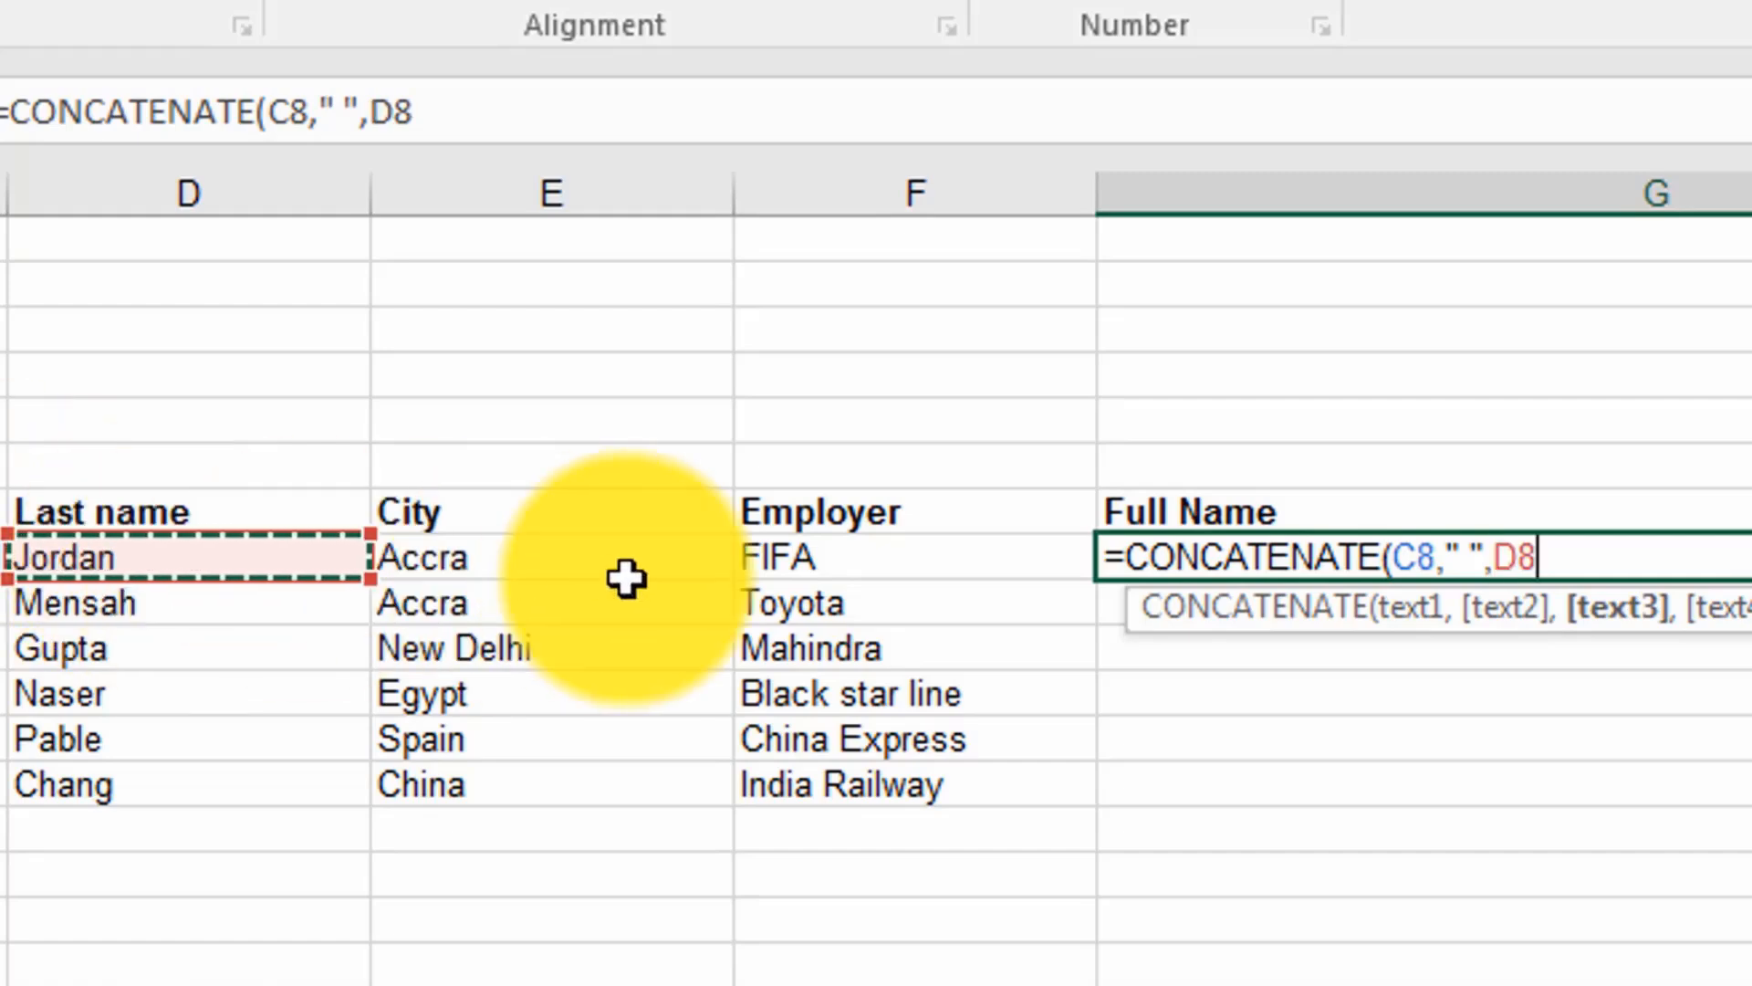
Step: Extend the G8 formula with the text " lives in" followed by the city in E8
text(,)
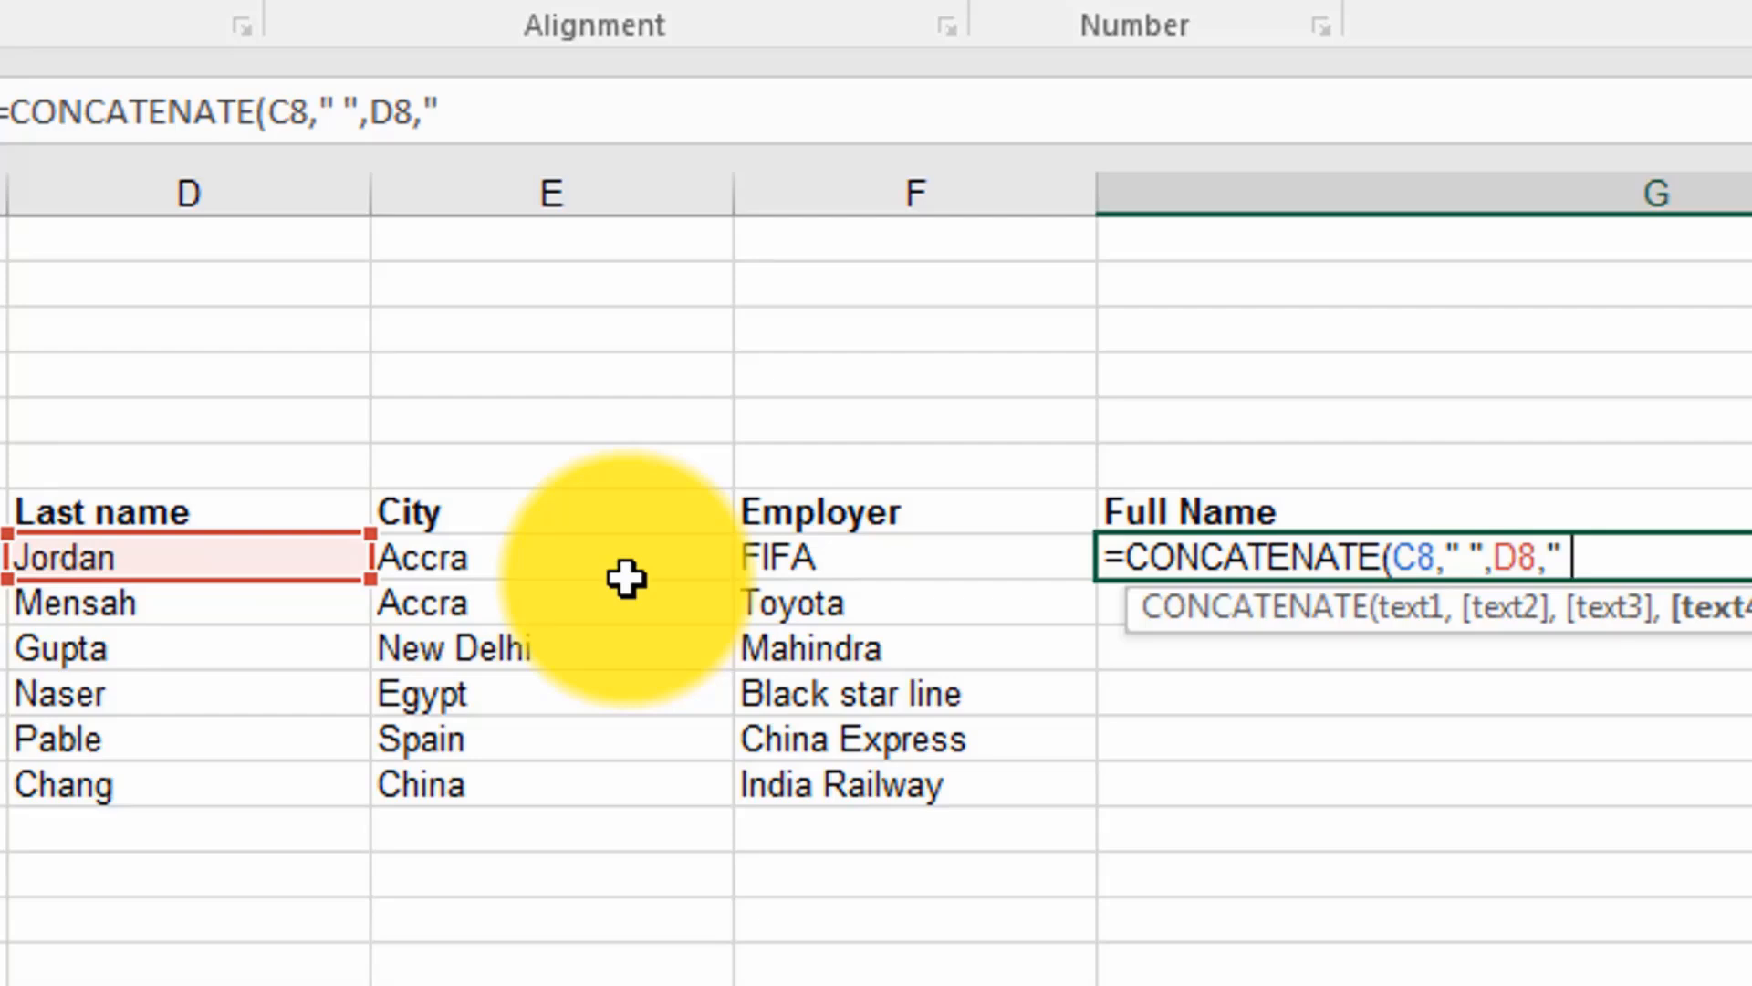
text(lives )
text(i)
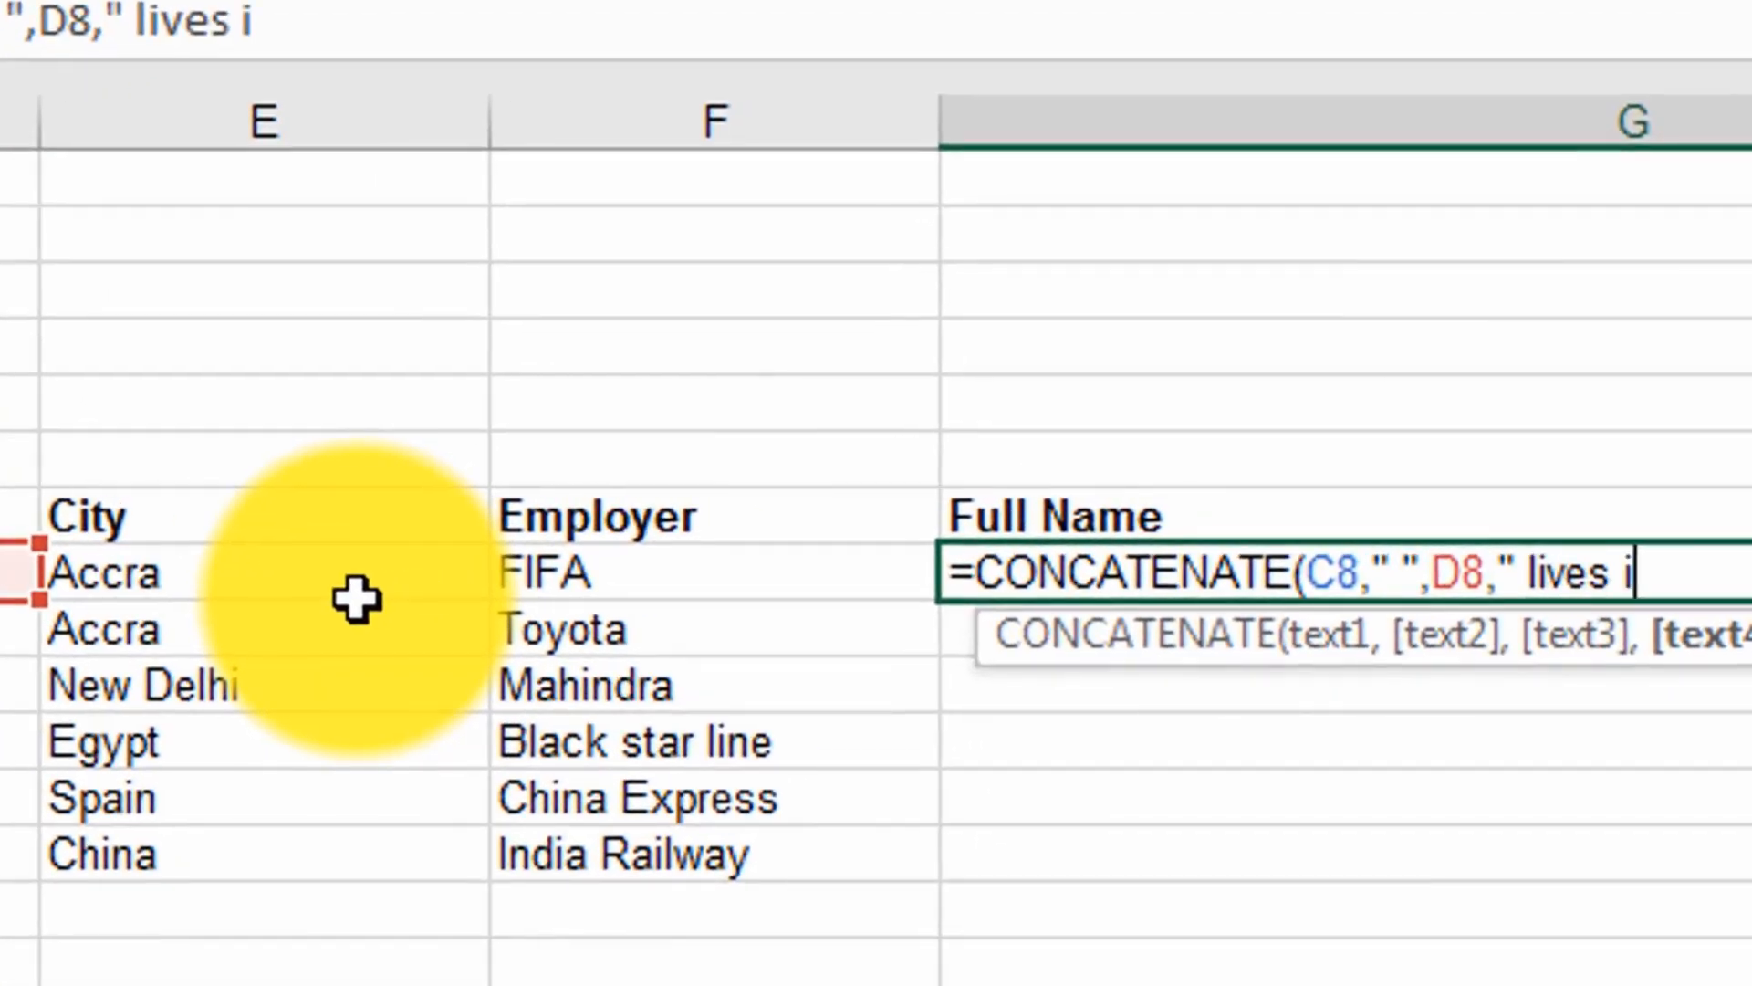
text(n)
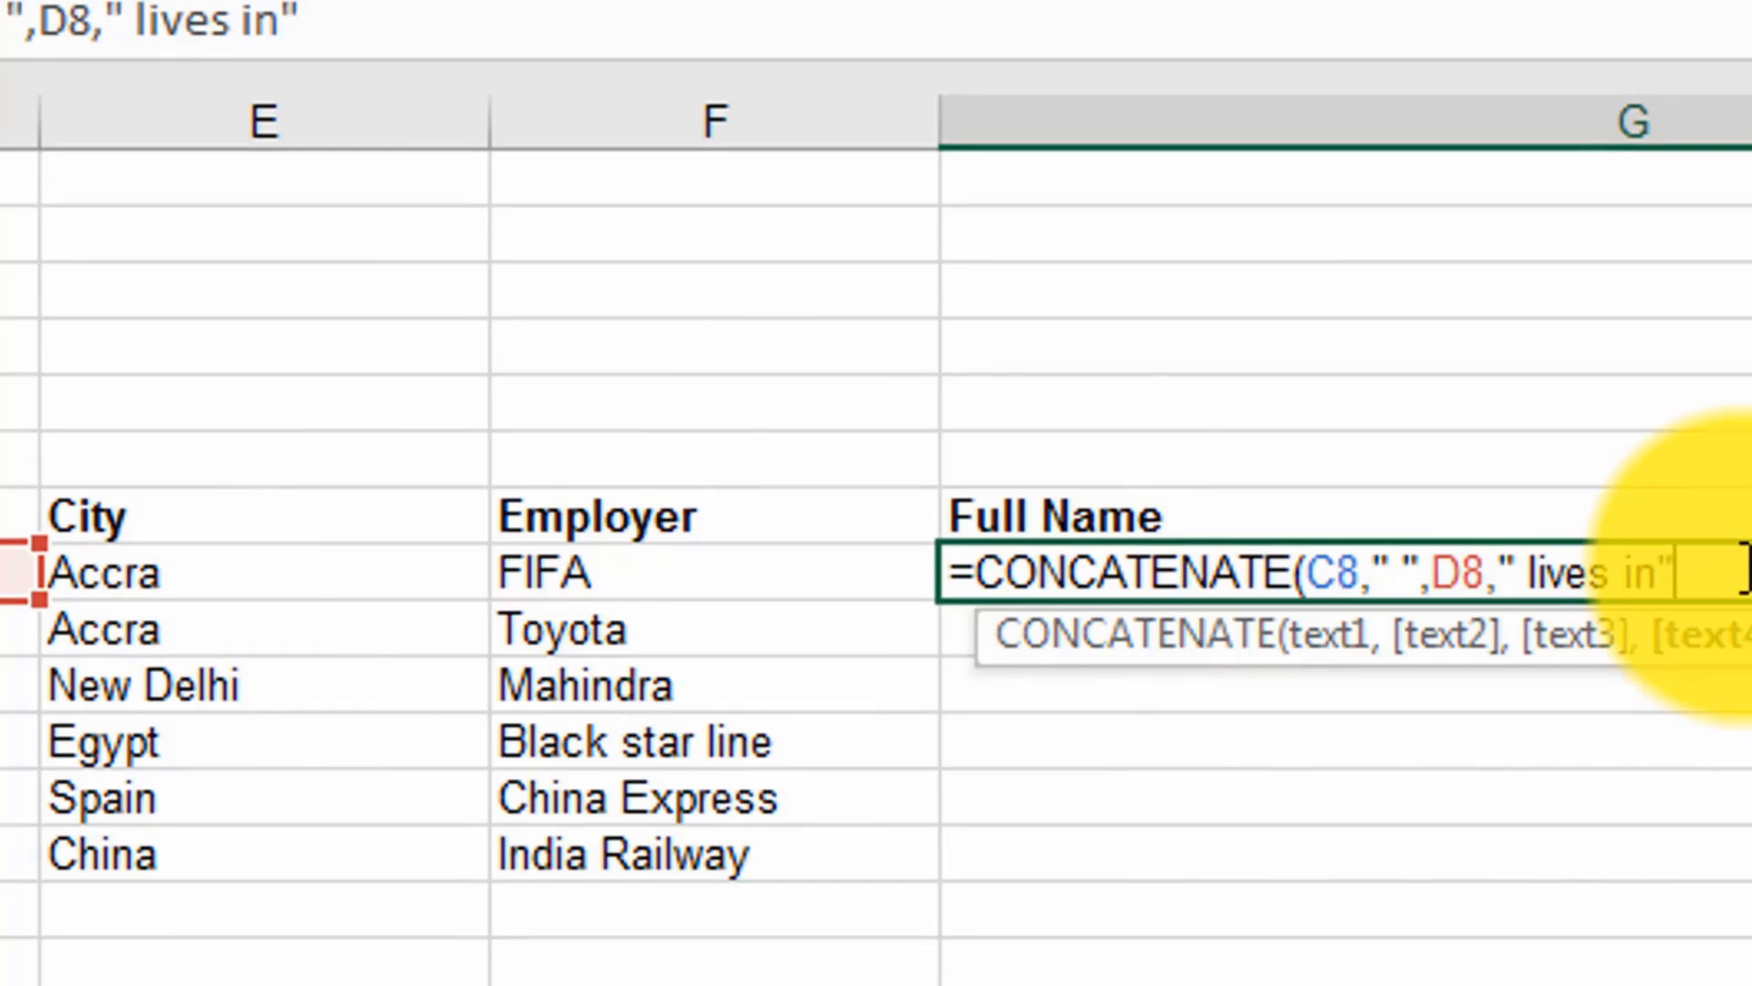
text(,)
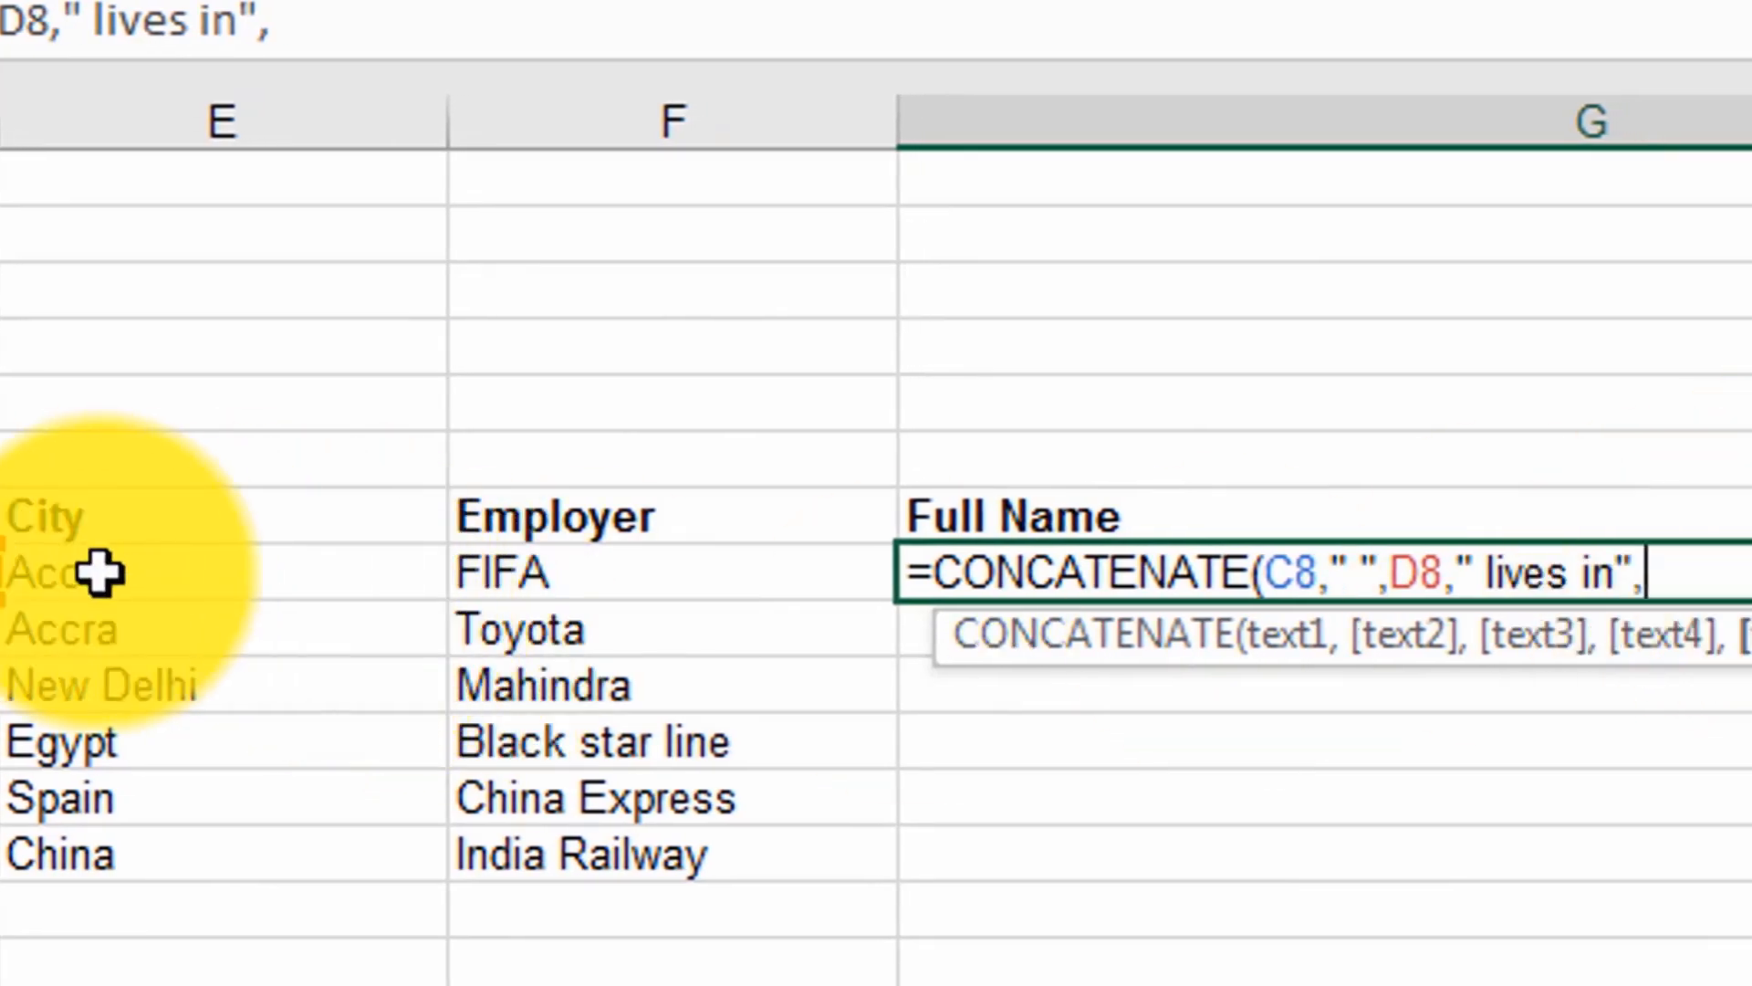
click(130, 574)
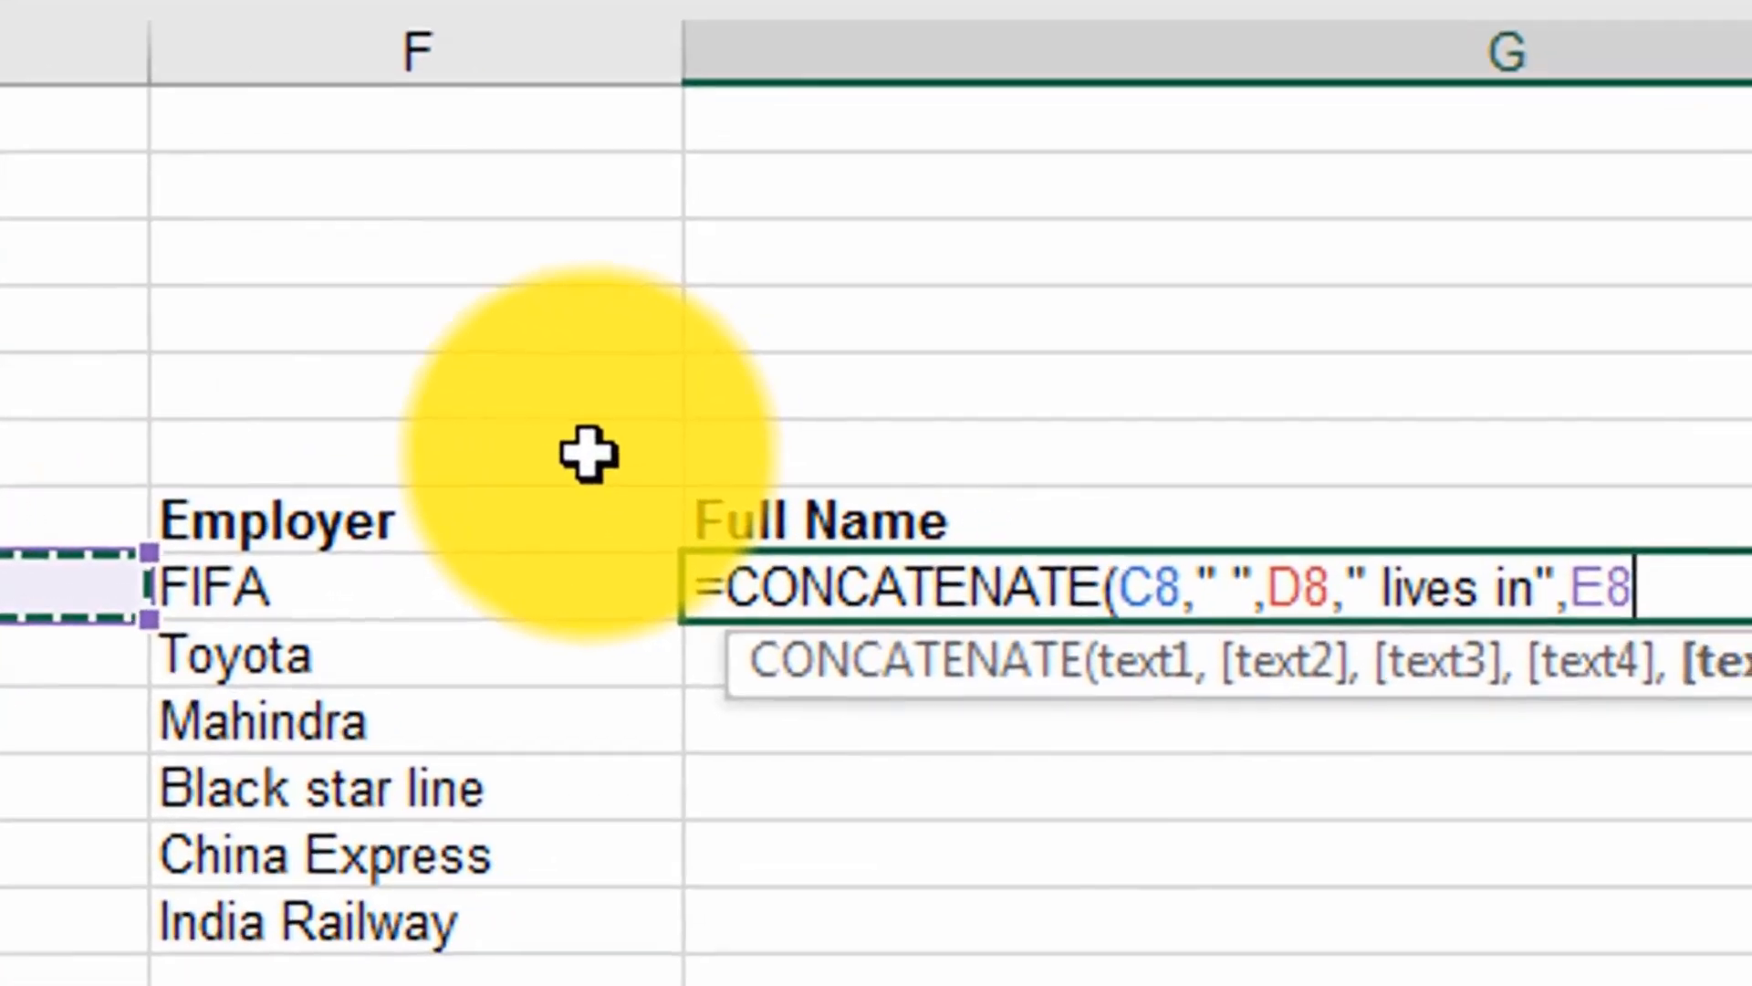
Step: Complete the G8 formula with the text " and works for " and the employer in F8, and enter it
text(,)
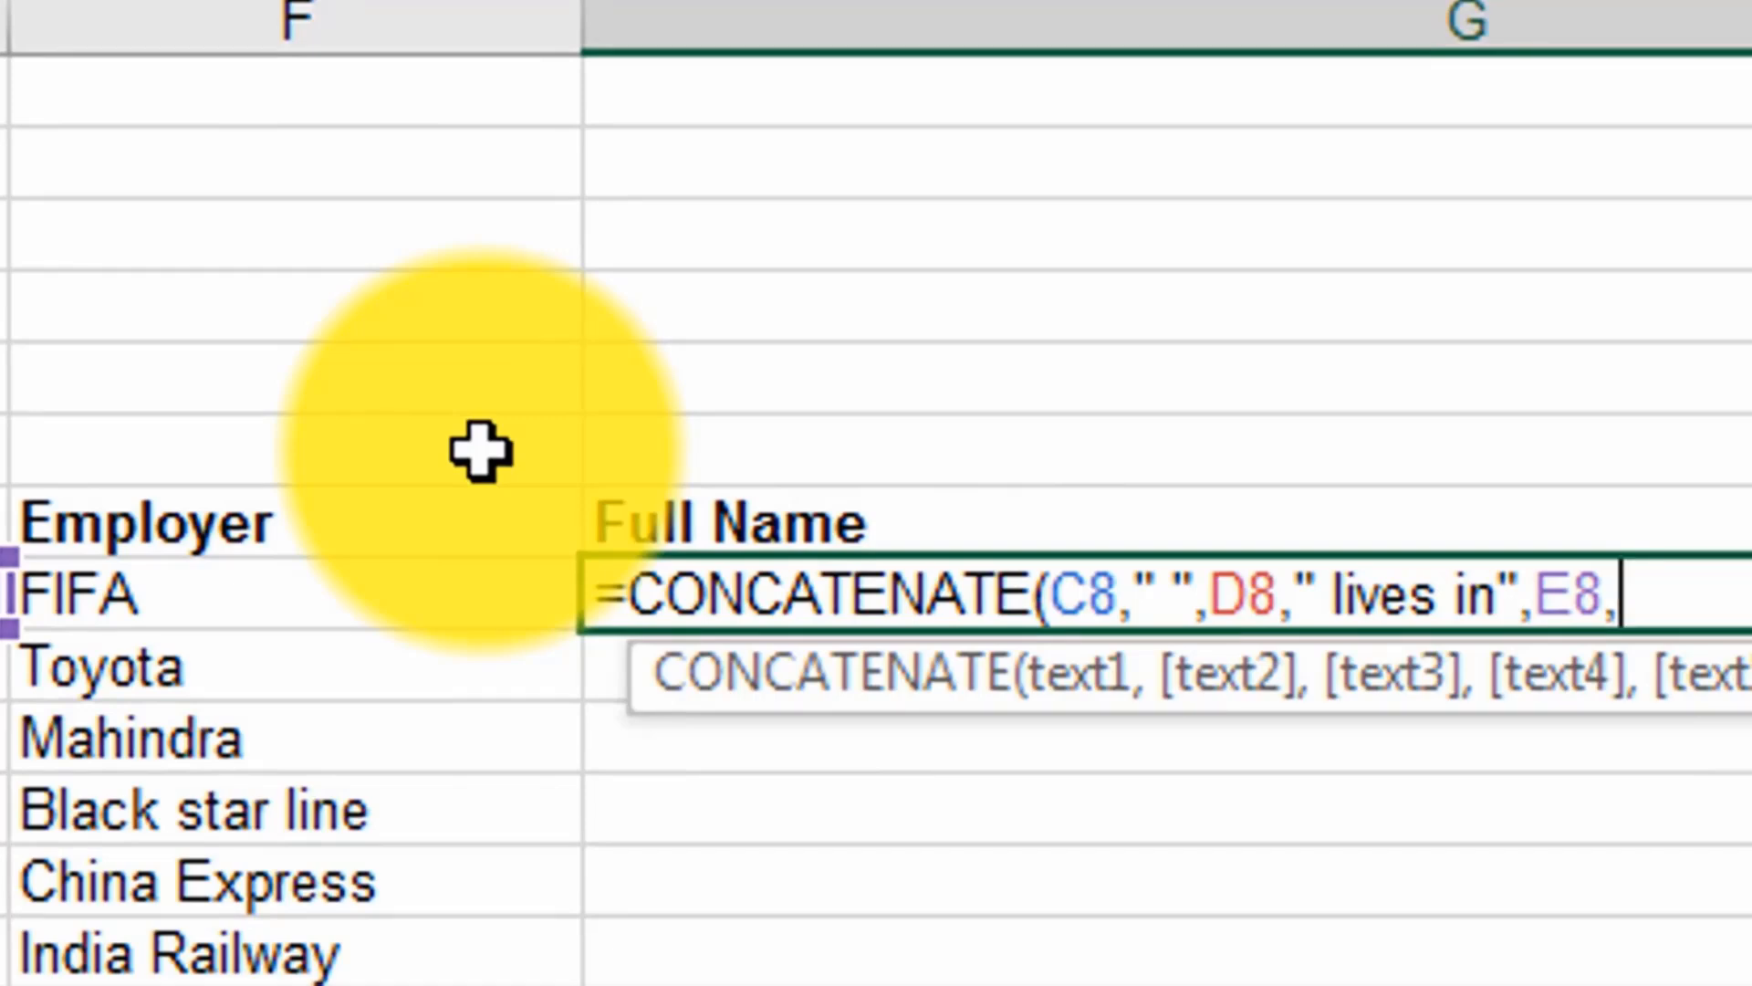
text(" and works for)
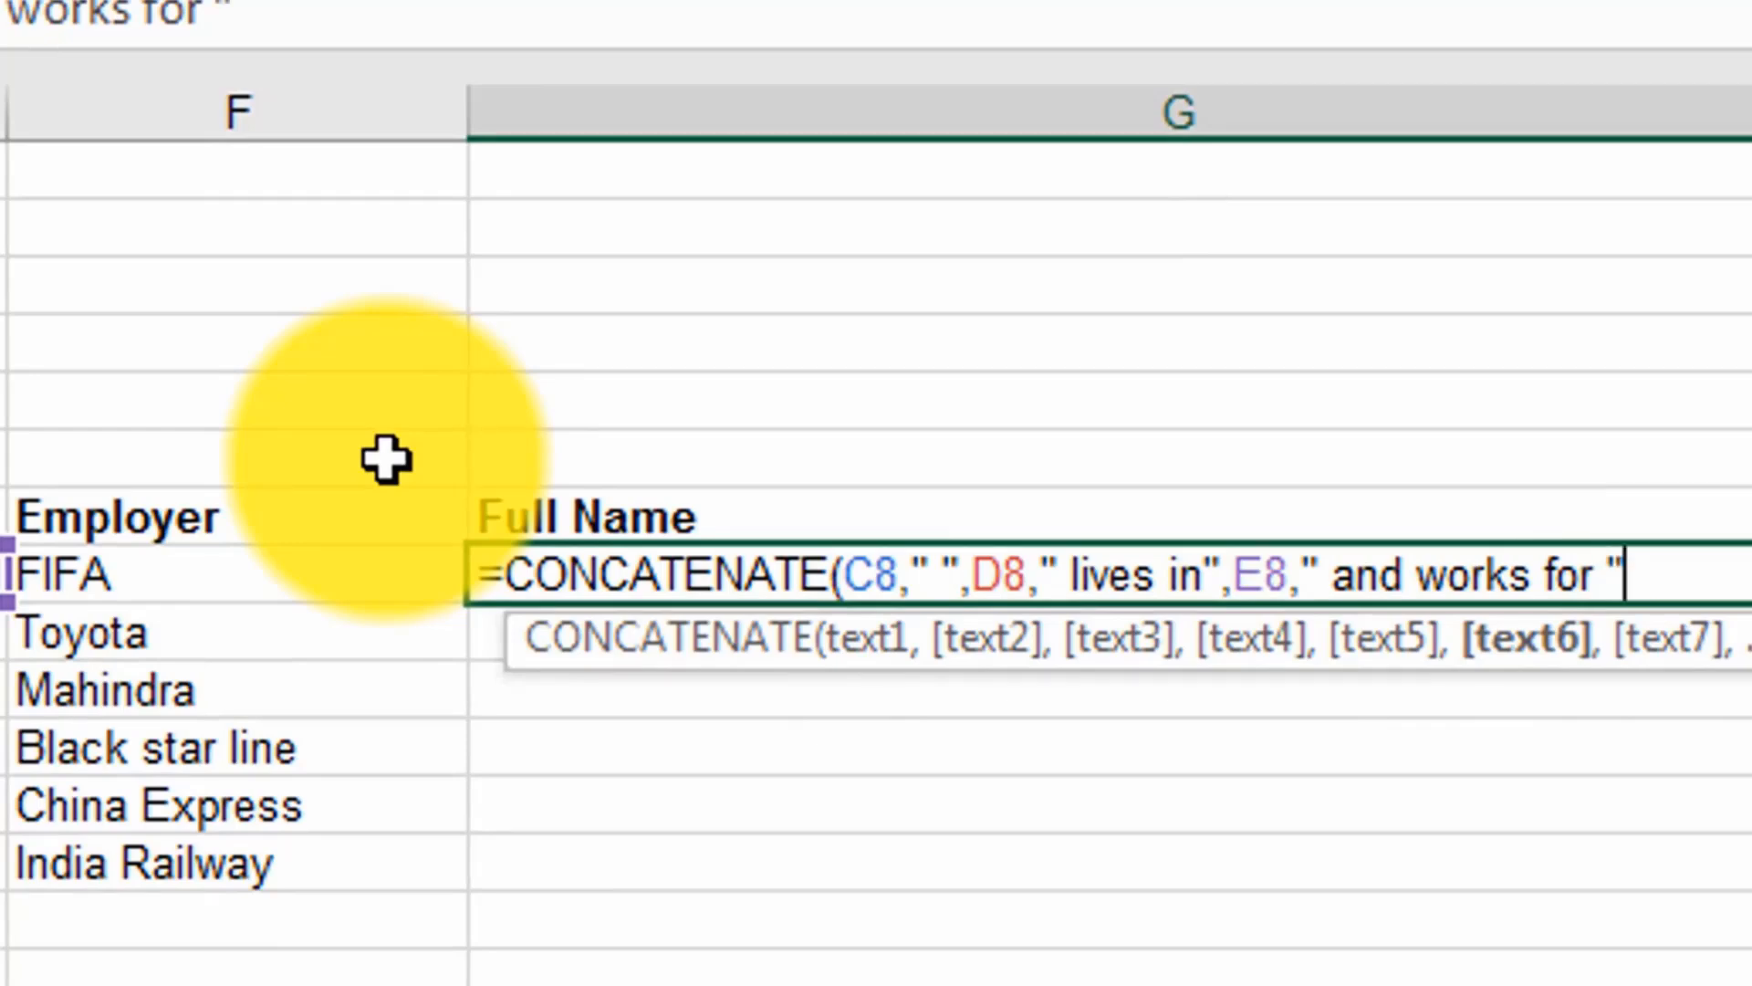
text(,)
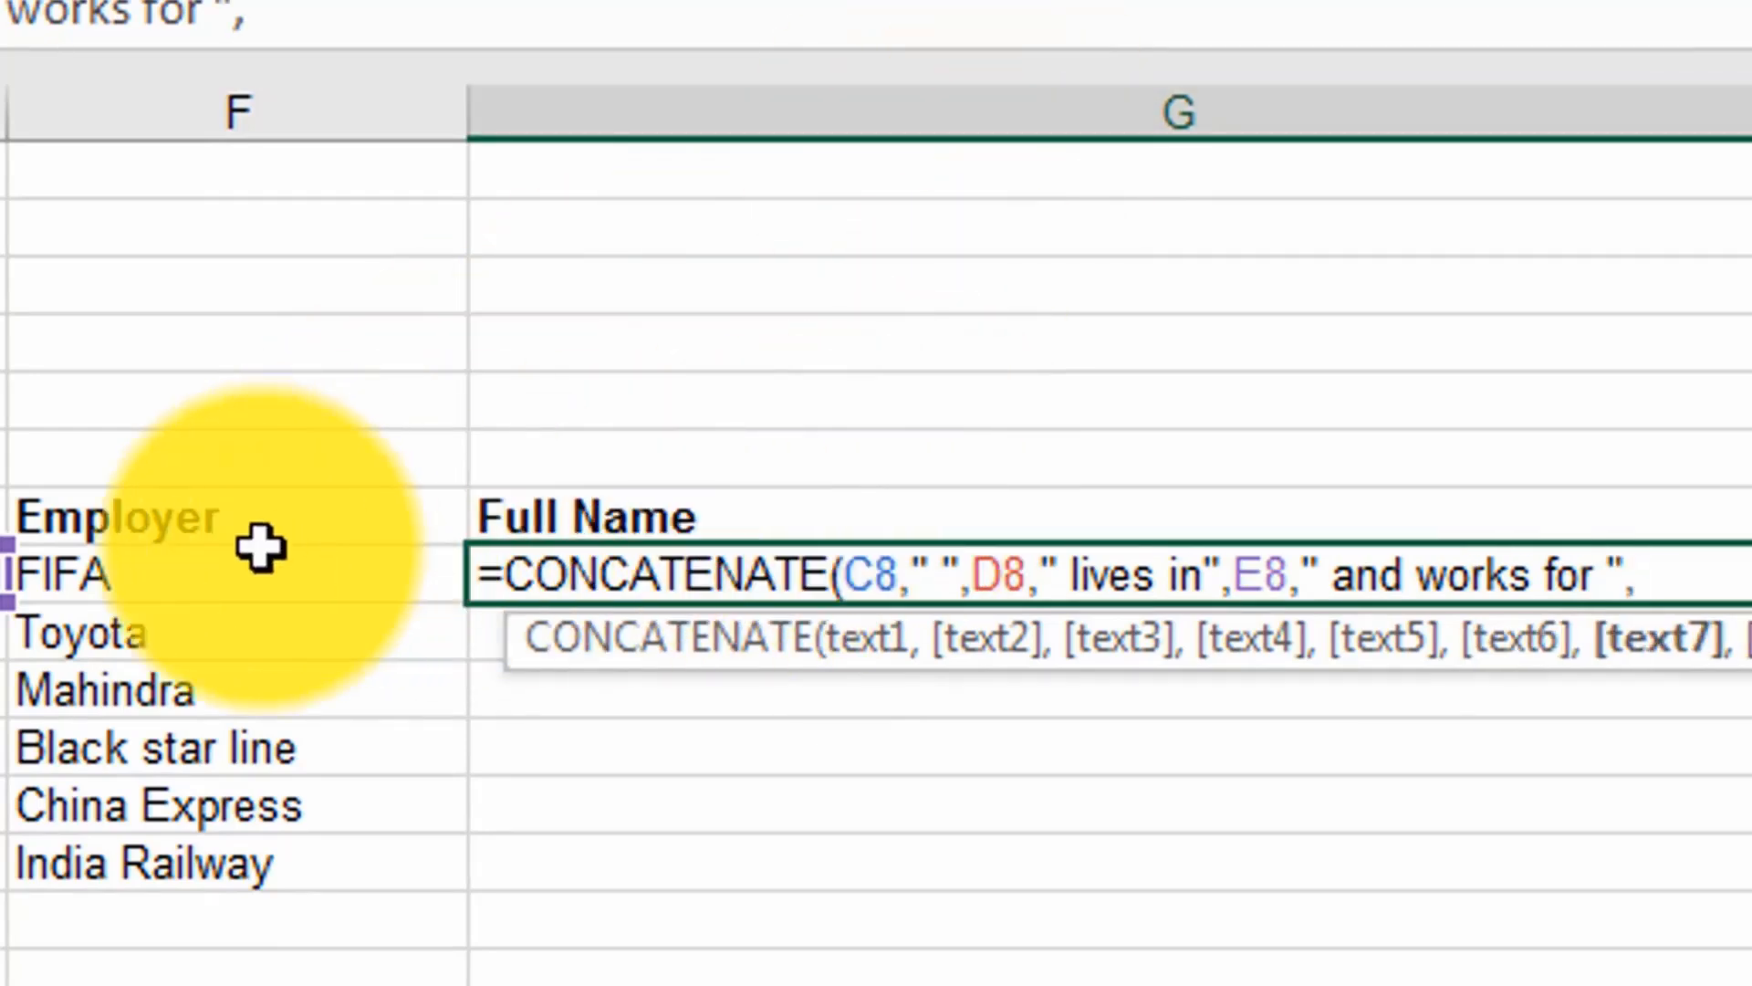
click(141, 584)
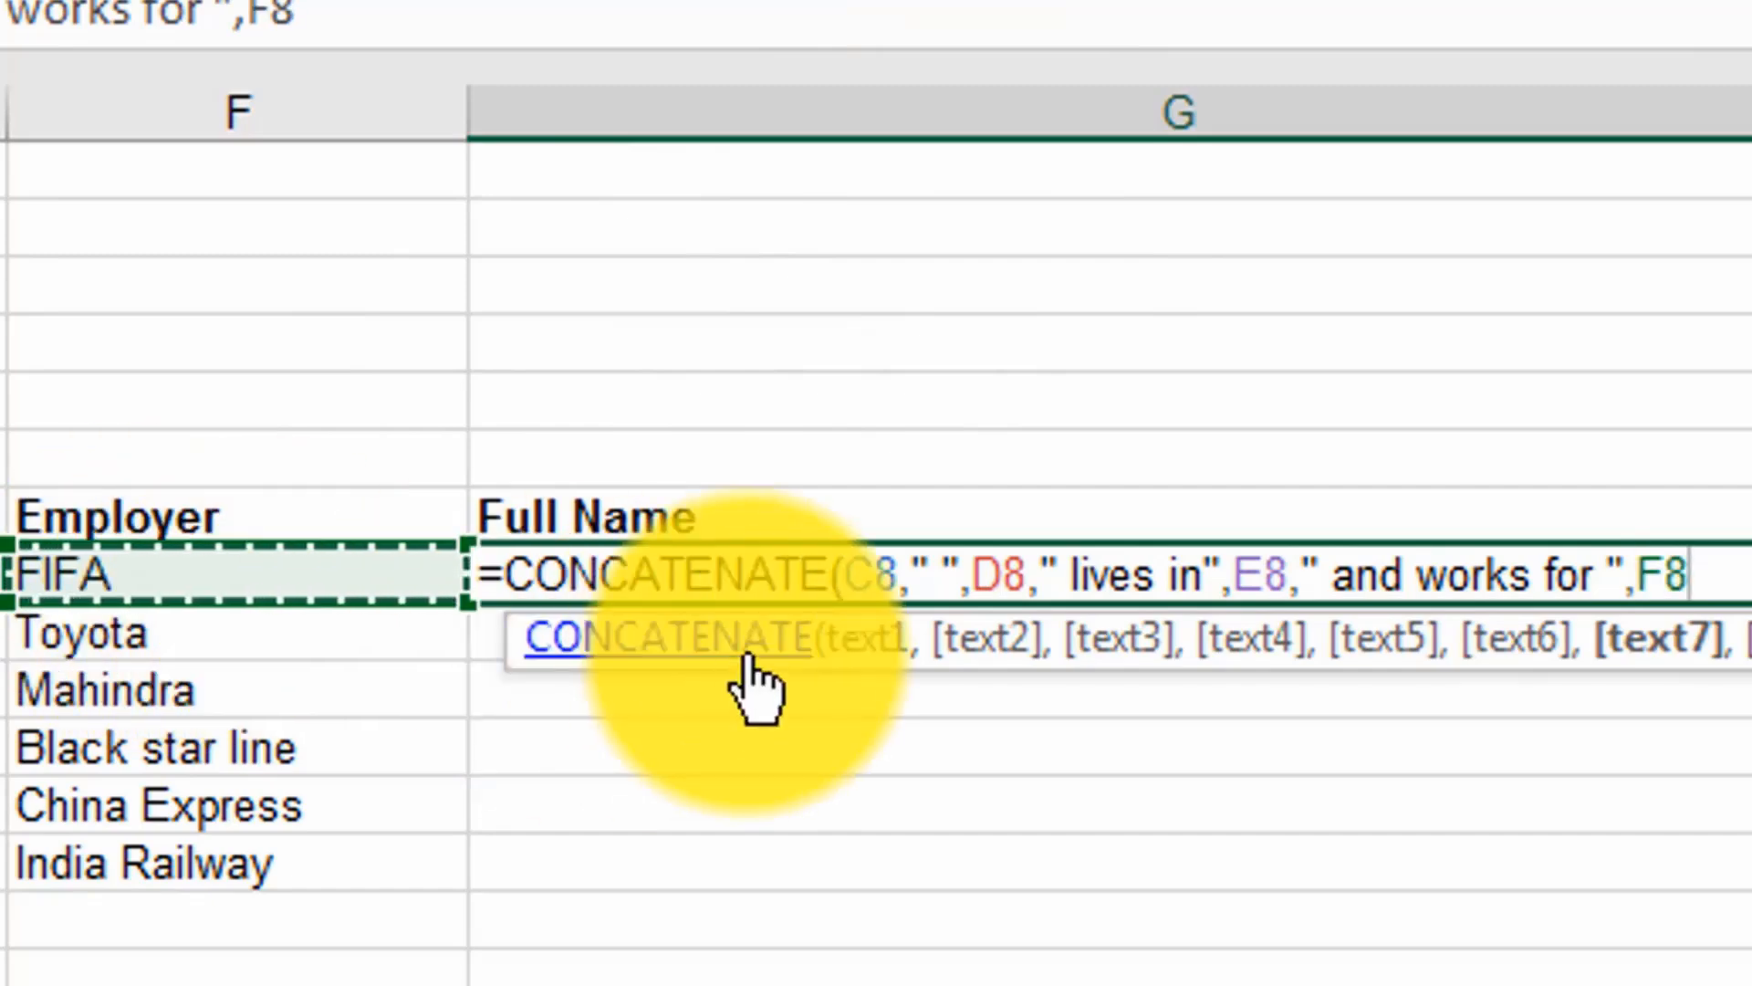
text())
key(Return)
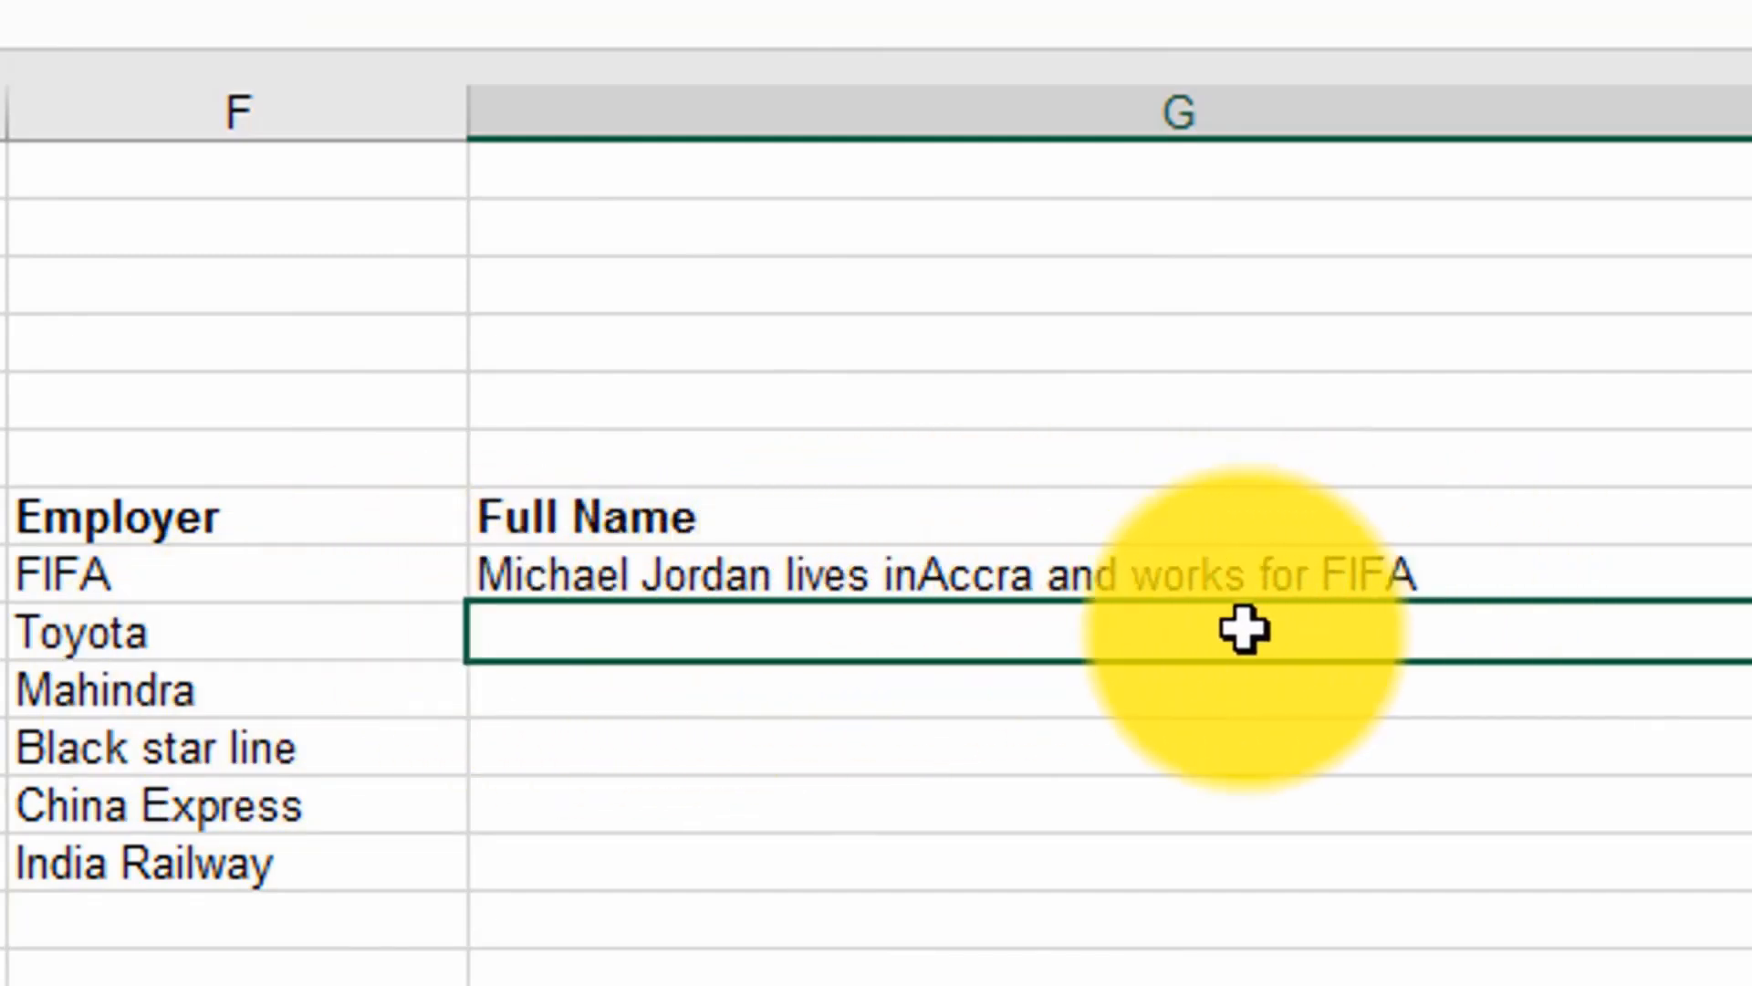
Step: Edit the G8 formula to add a trailing space inside the text " lives in " before the city, and enter it
double_click(939, 578)
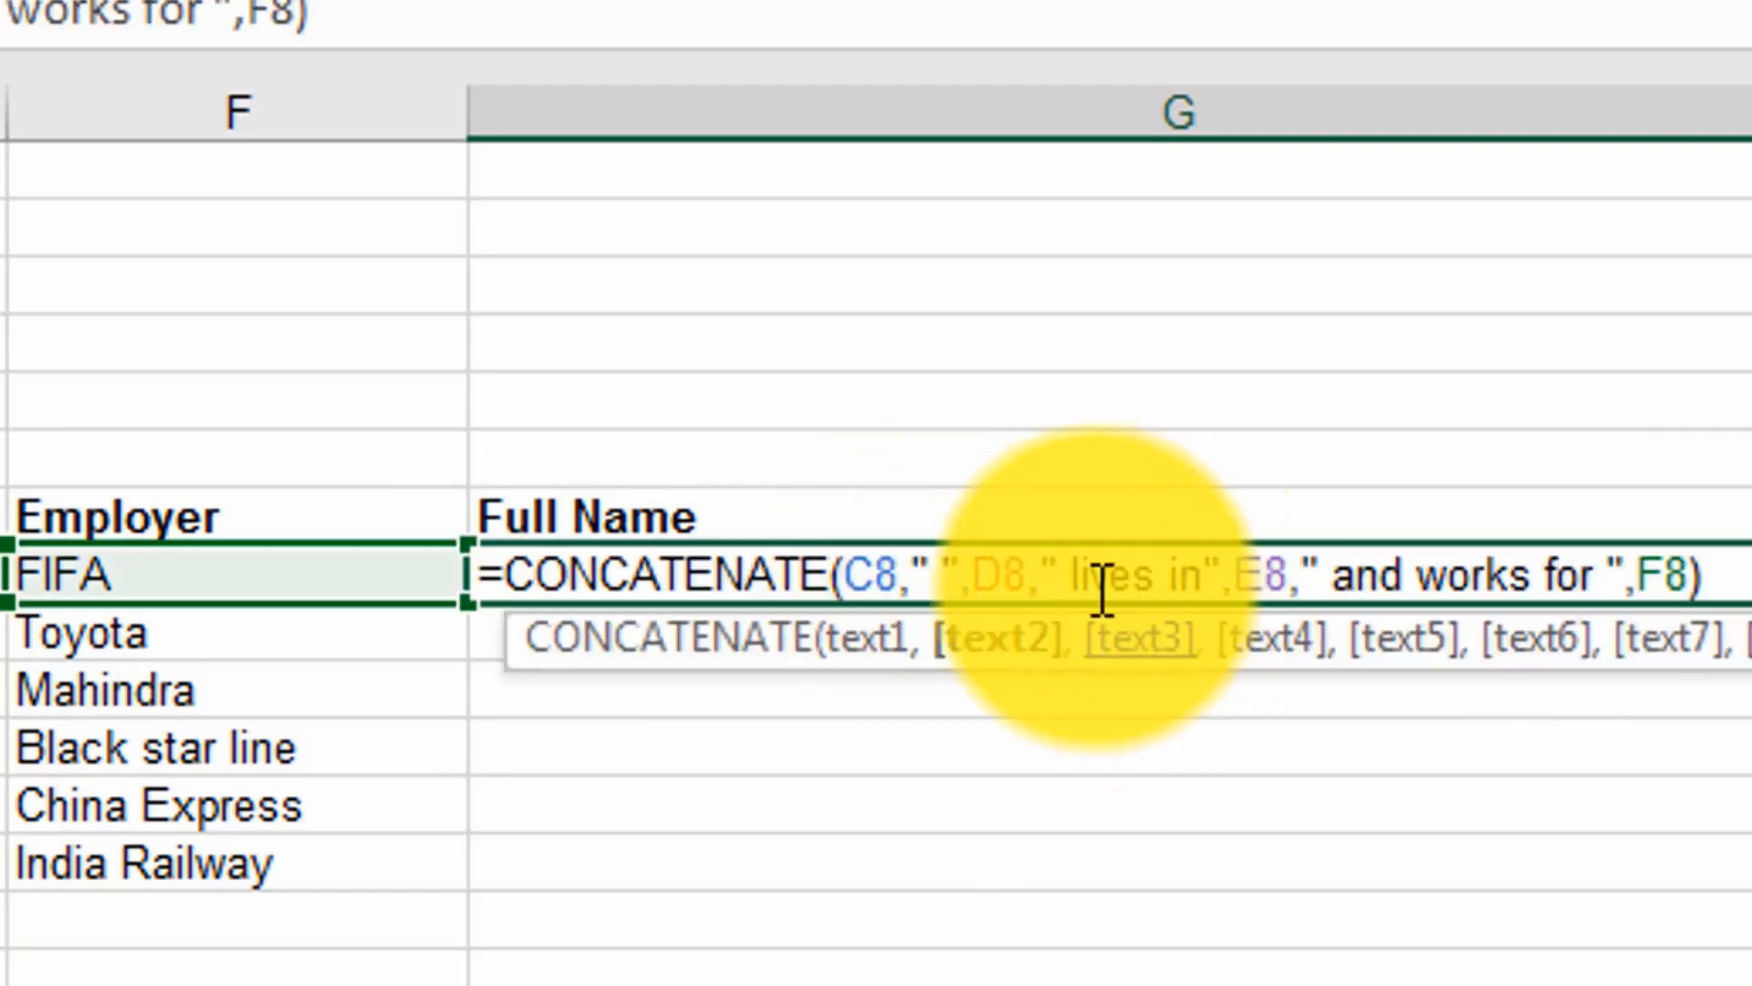
key(Escape)
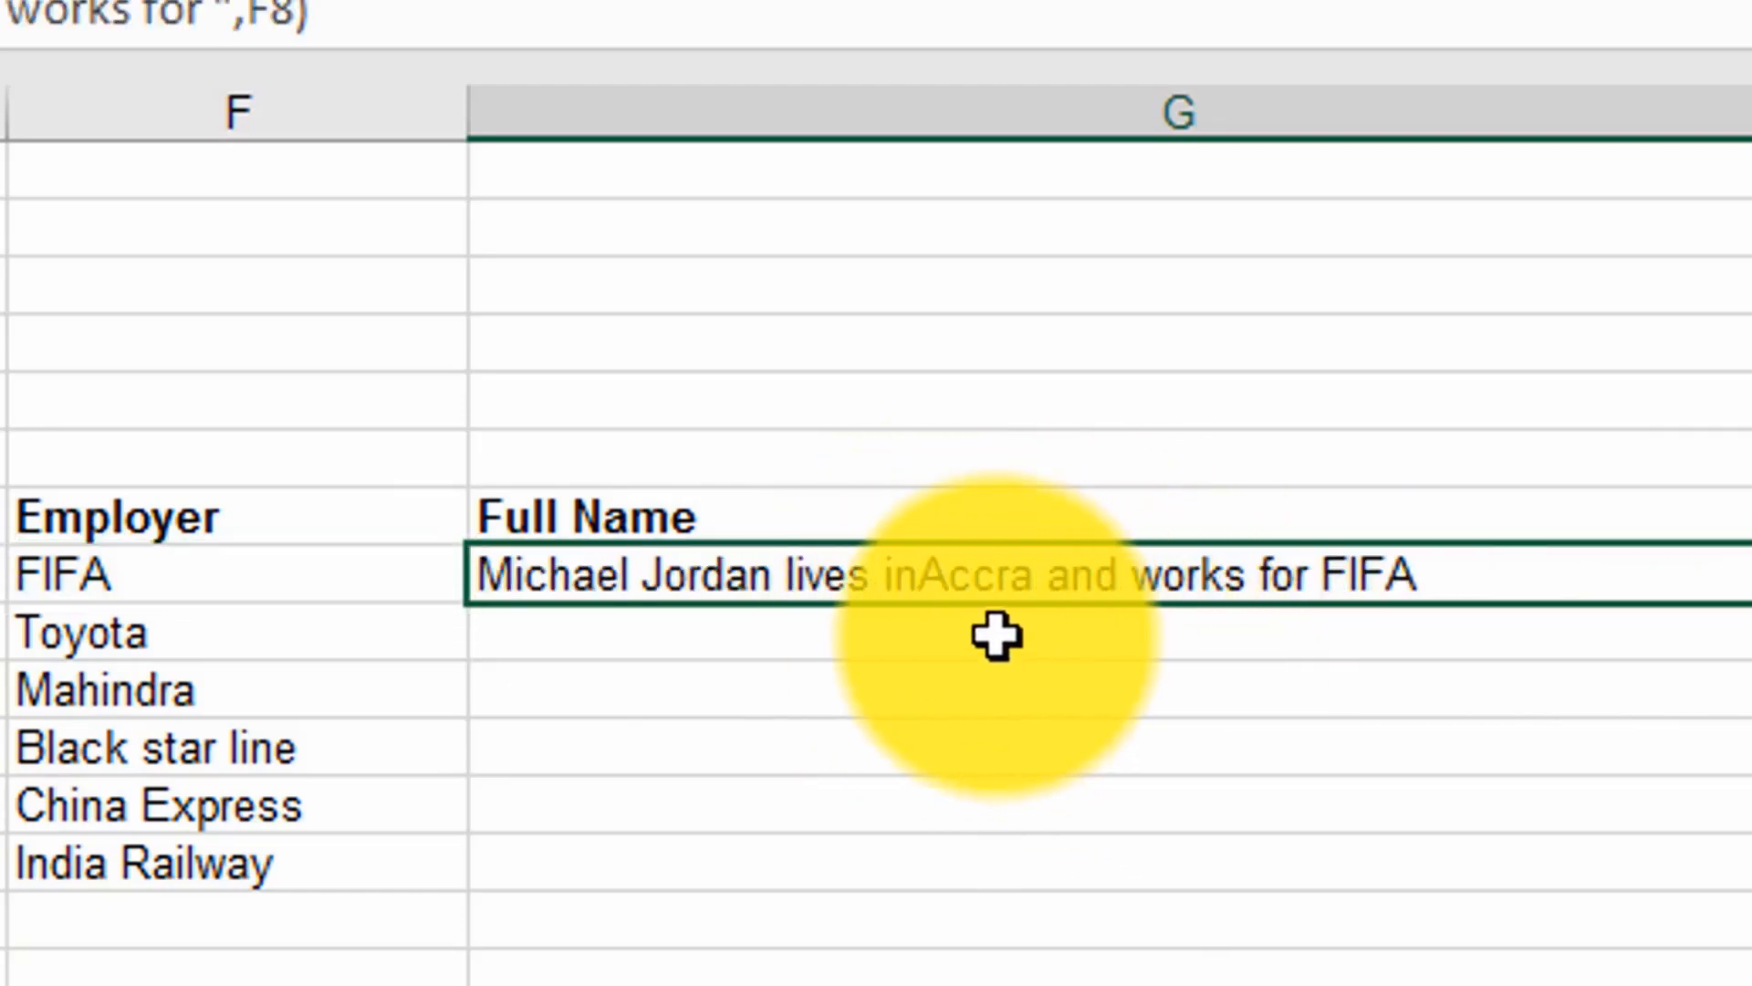
double_click(920, 580)
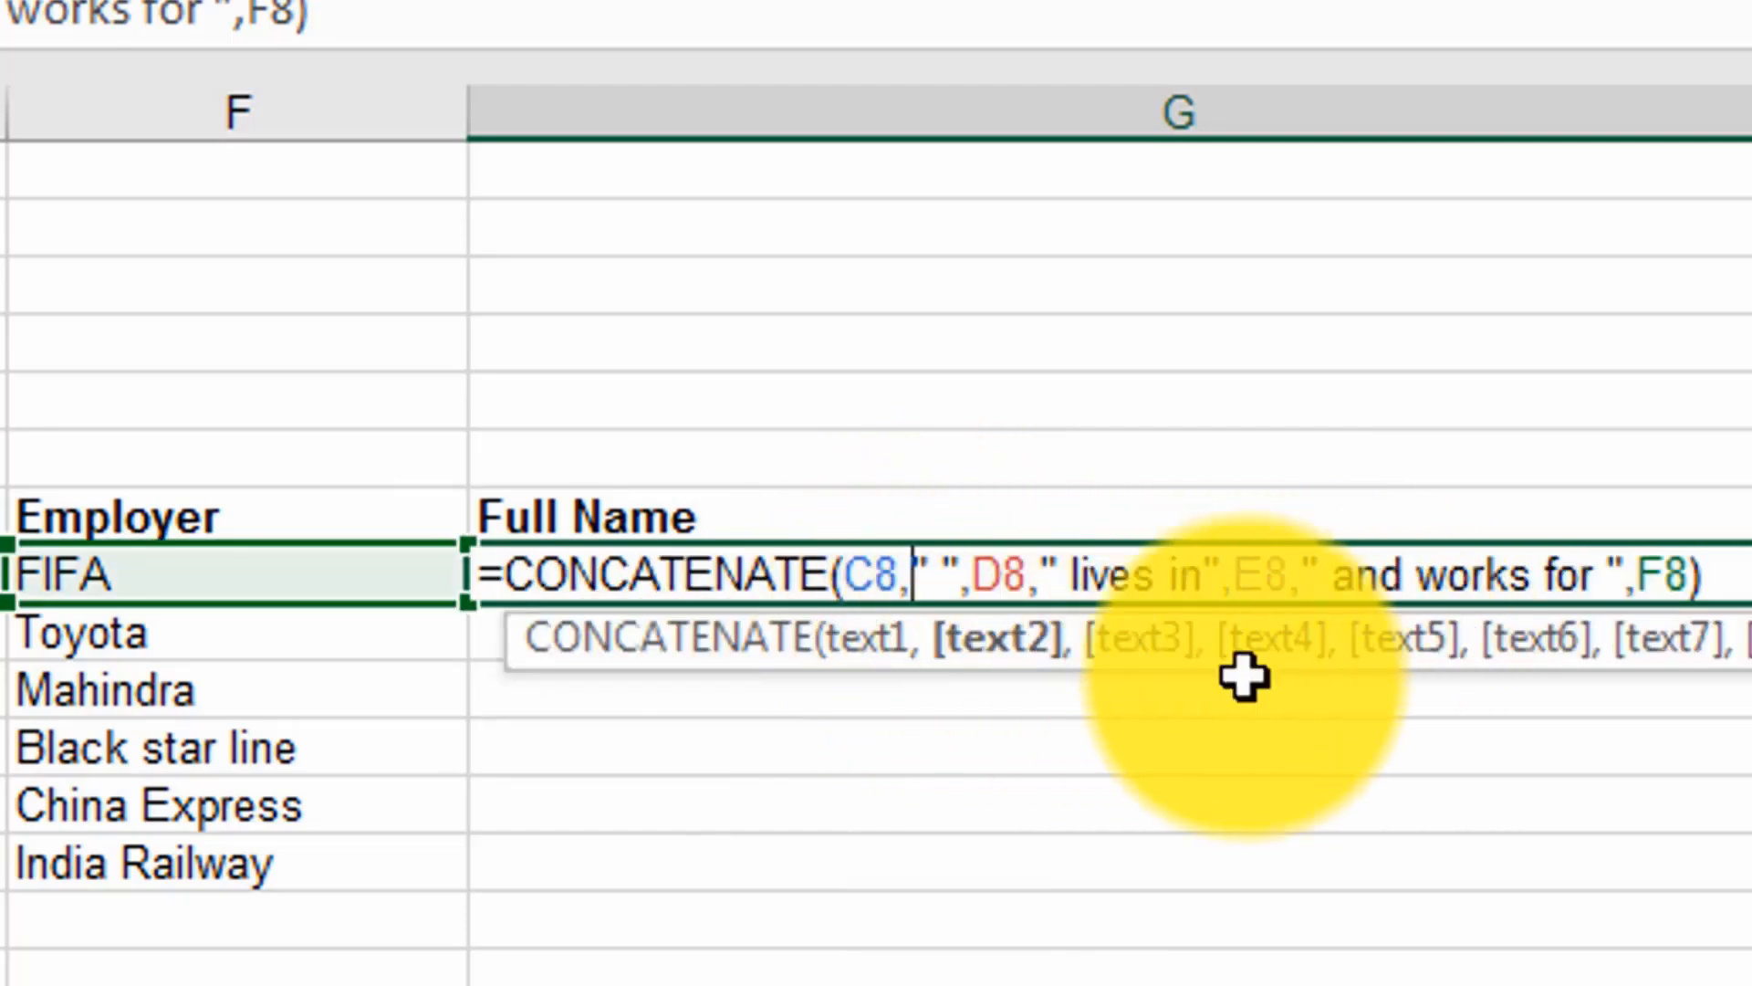
click(1209, 575)
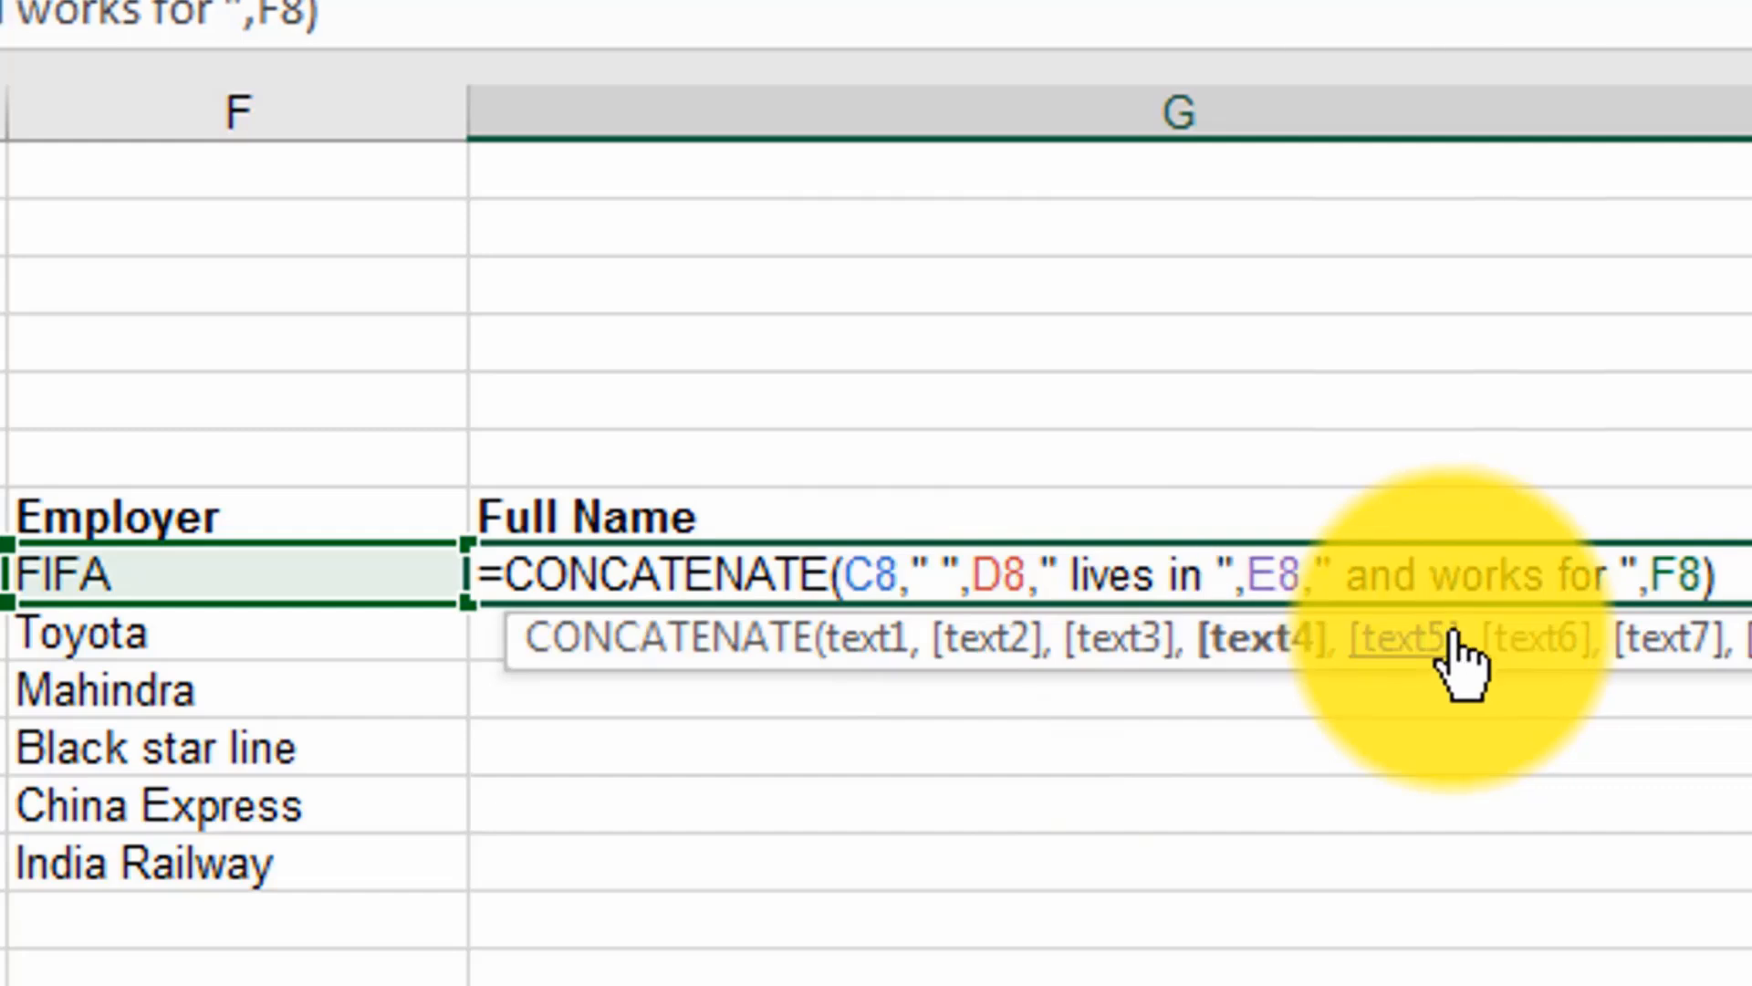
key(Return)
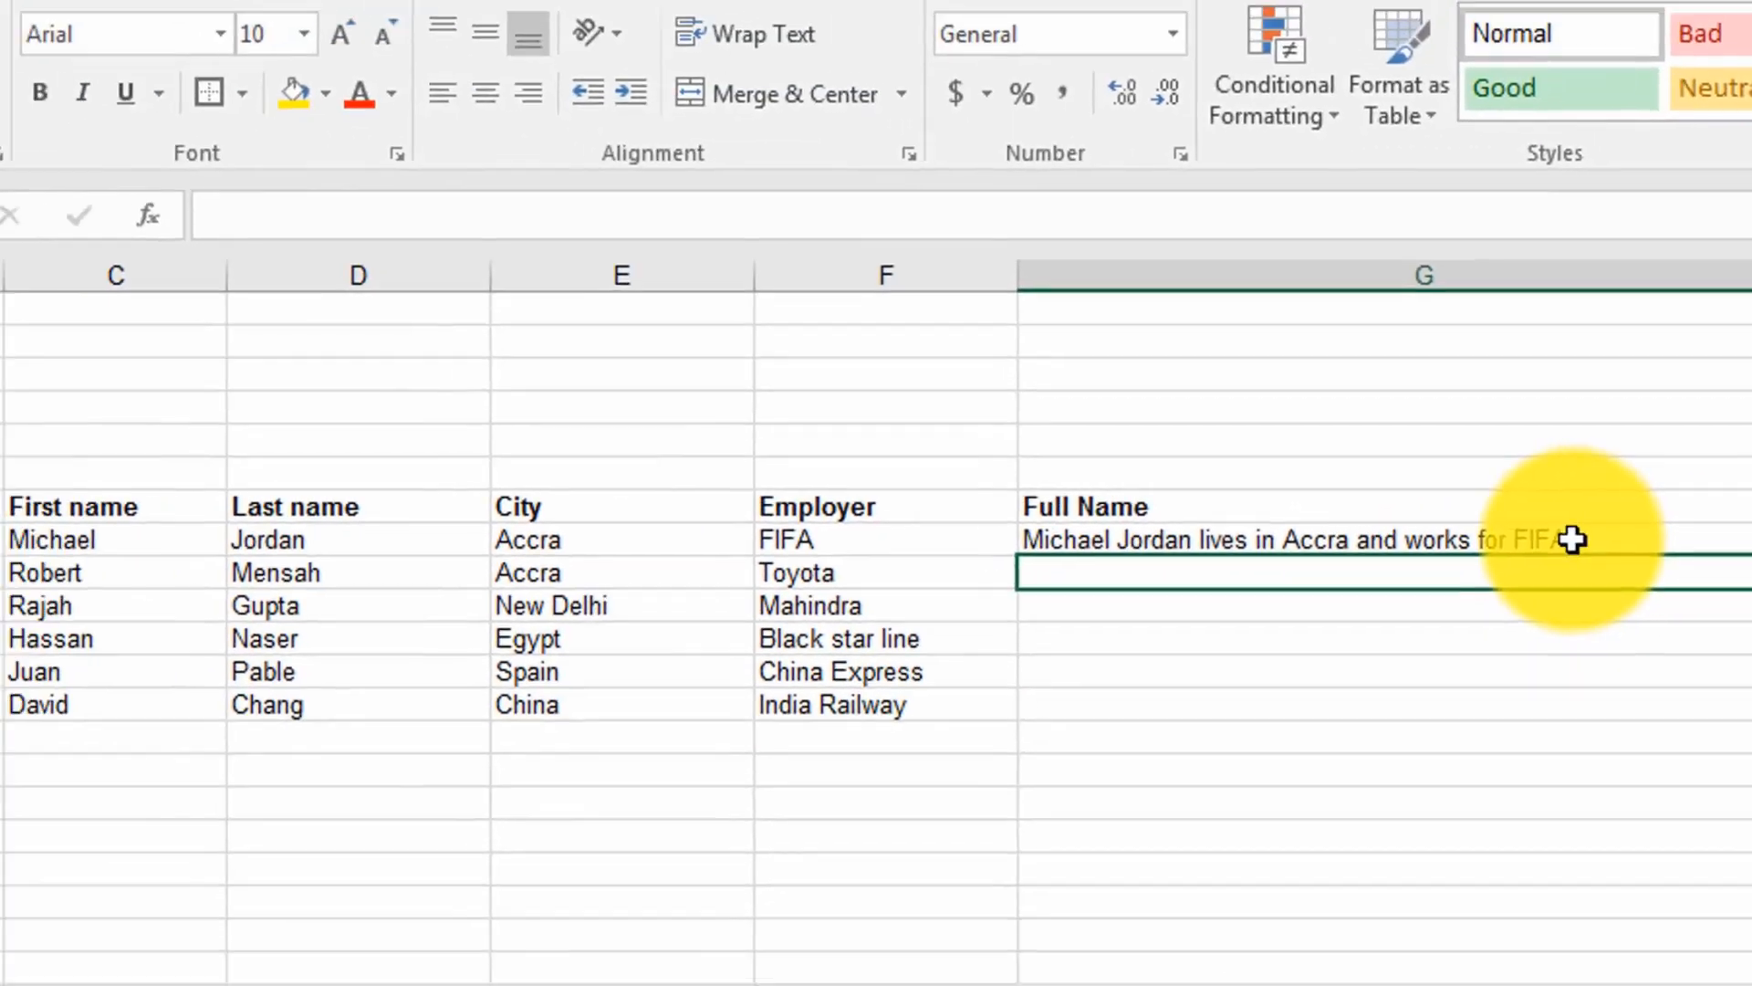
Step: Copy the CONCATENATE formula from G8 down the Full Name column to G13
click(1433, 575)
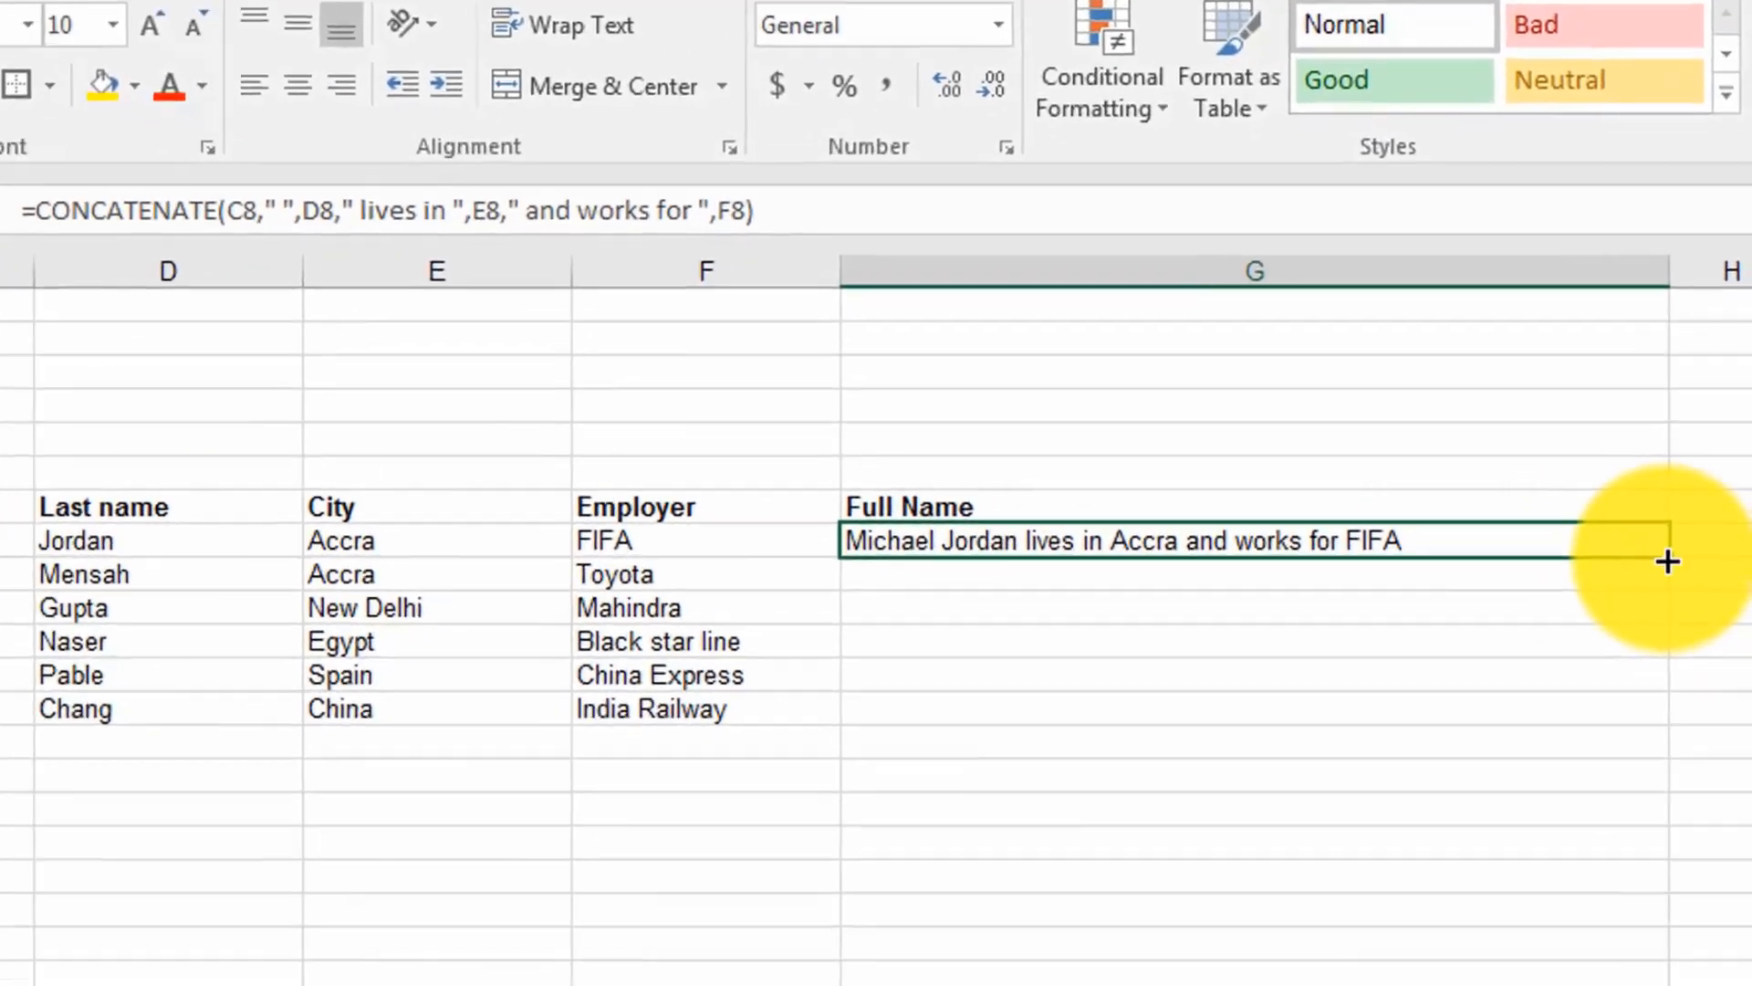
drag(1678, 553, 1676, 575)
drag(1605, 647, 1557, 890)
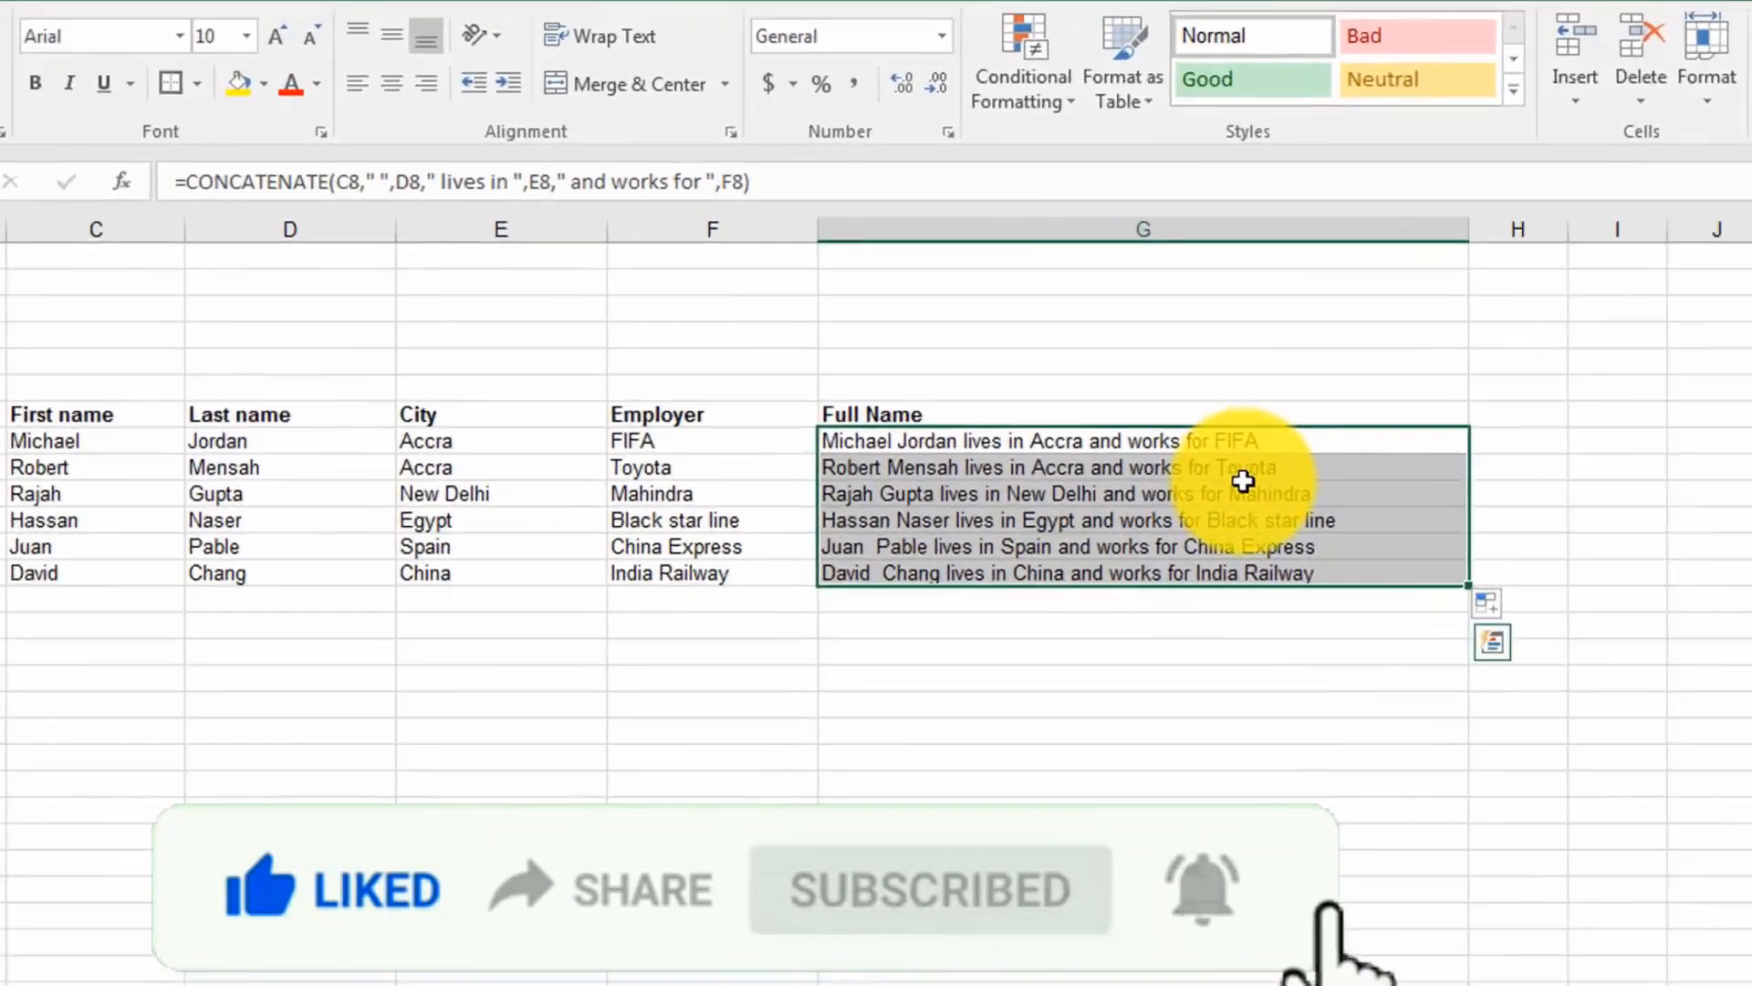
Step: Change the city of the first employee in E8 to New York
click(822, 415)
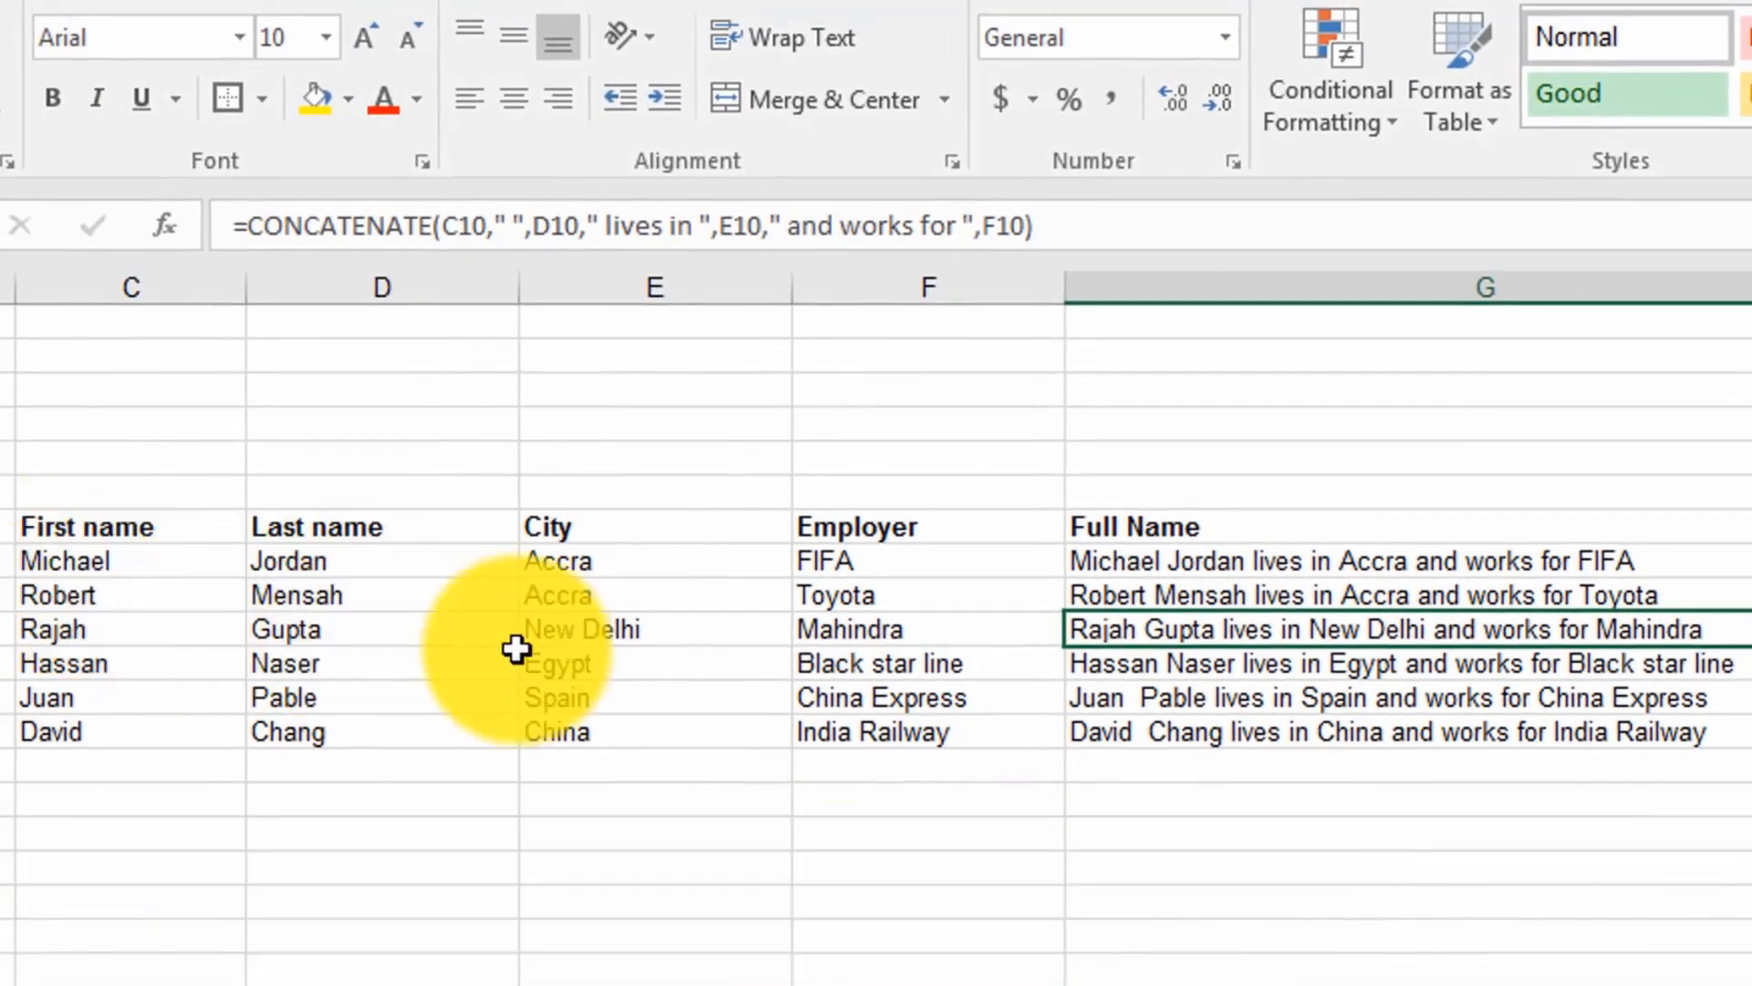
click(561, 557)
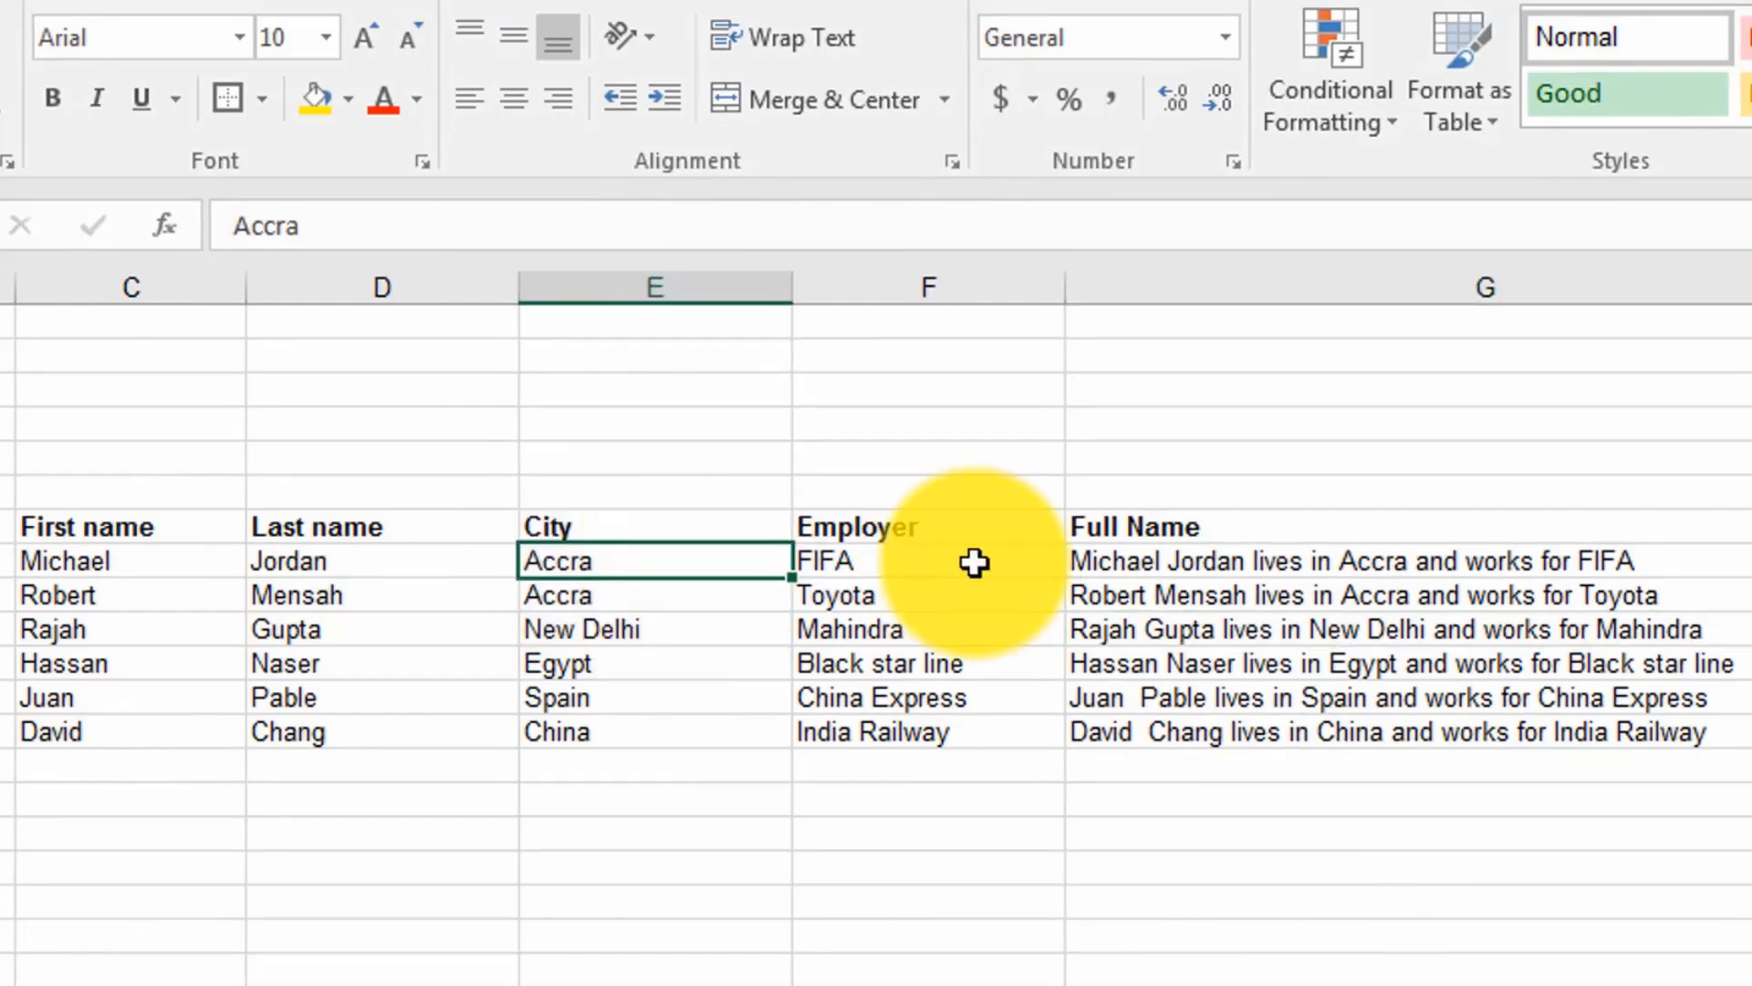
text(New York)
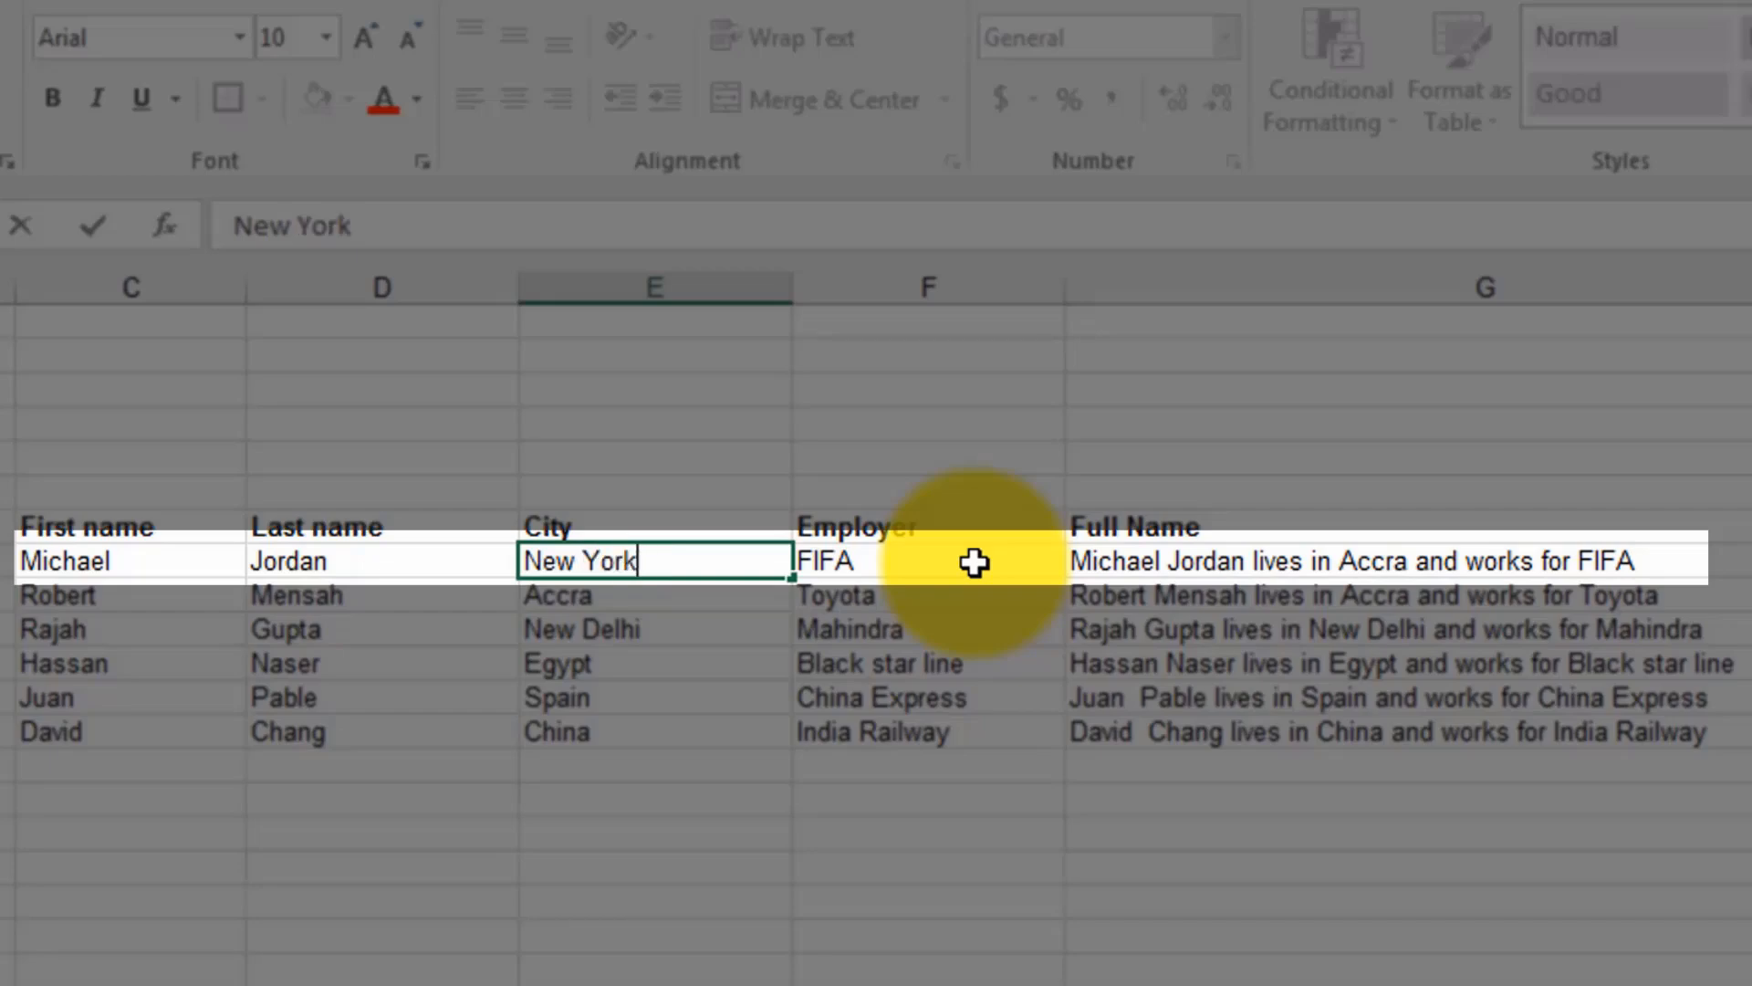
key(Return)
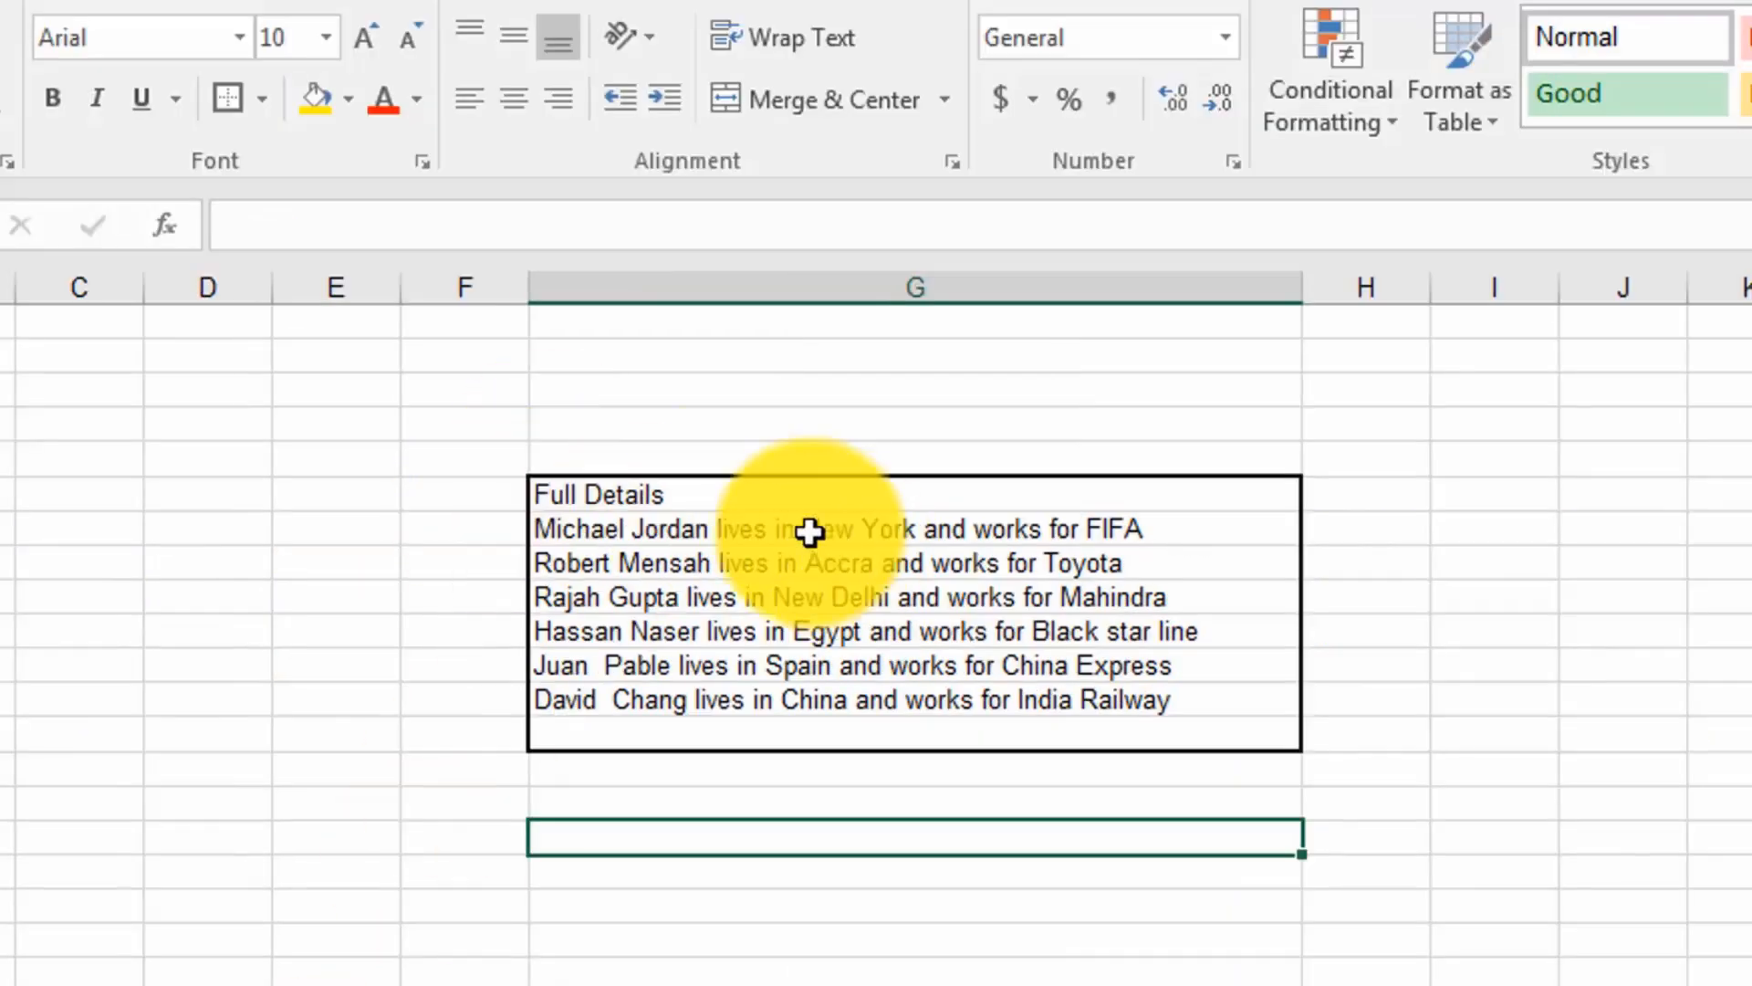
Step: Apply a yellow fill to the bordered Full Details list on the other sheet
drag(584, 493, 1068, 730)
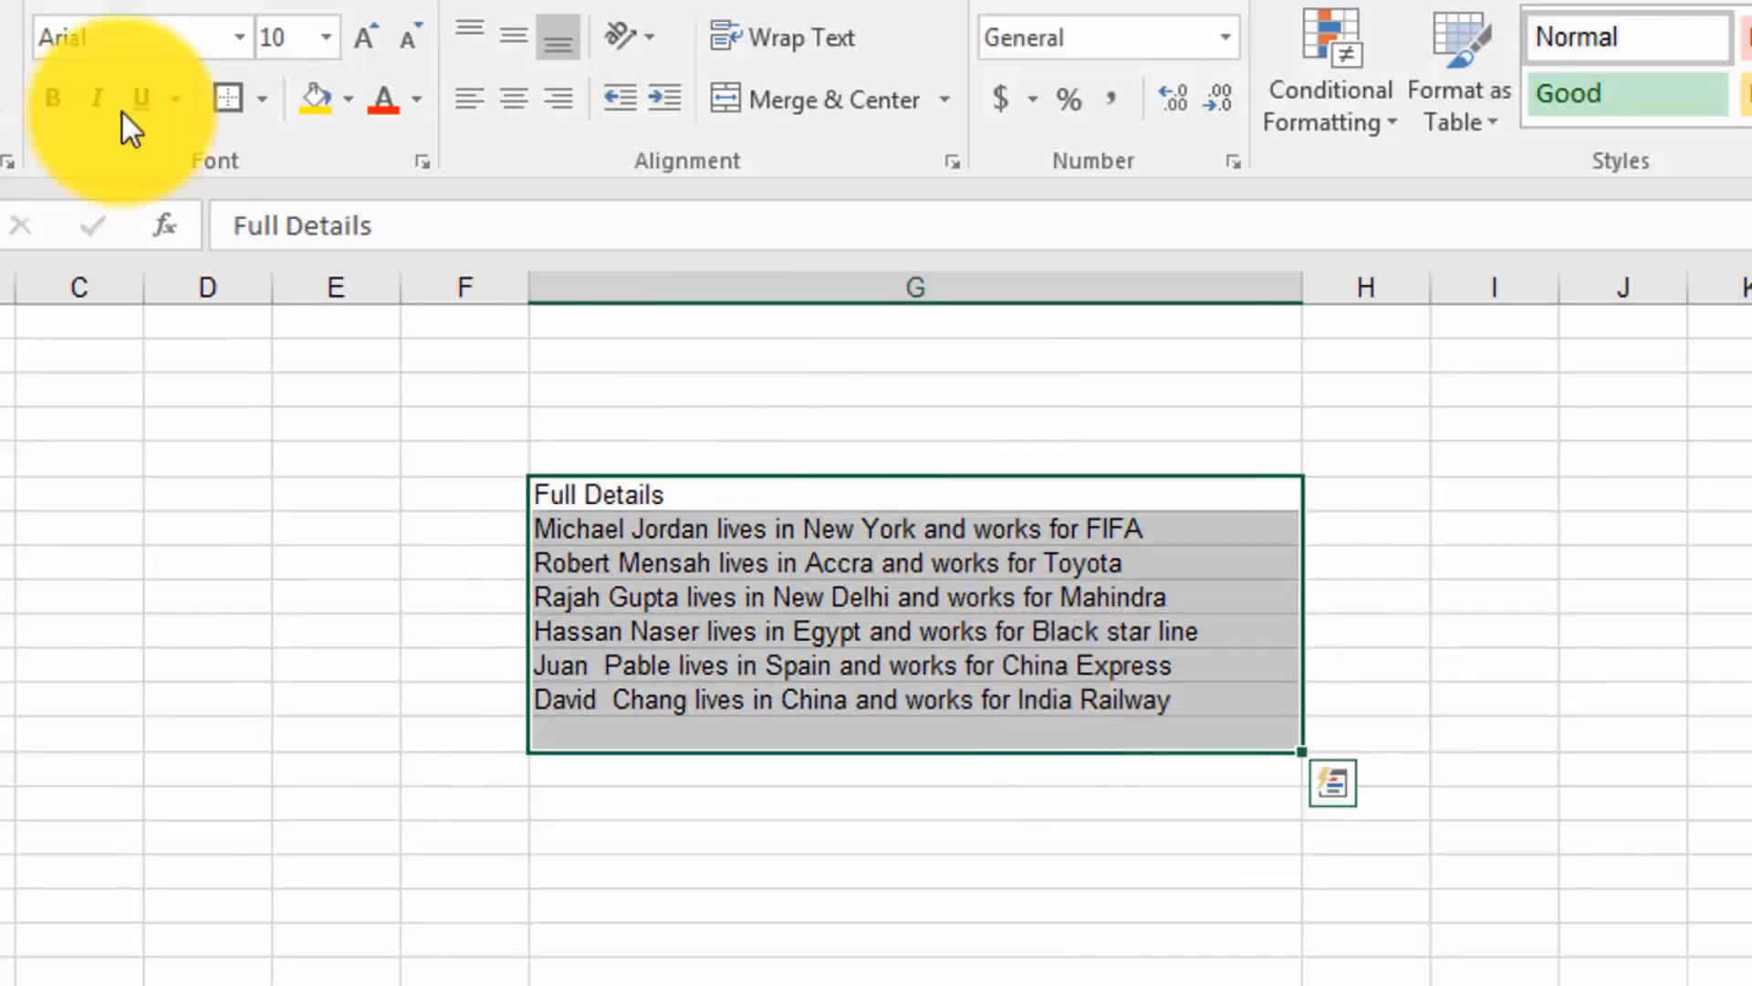
click(312, 103)
click(1725, 689)
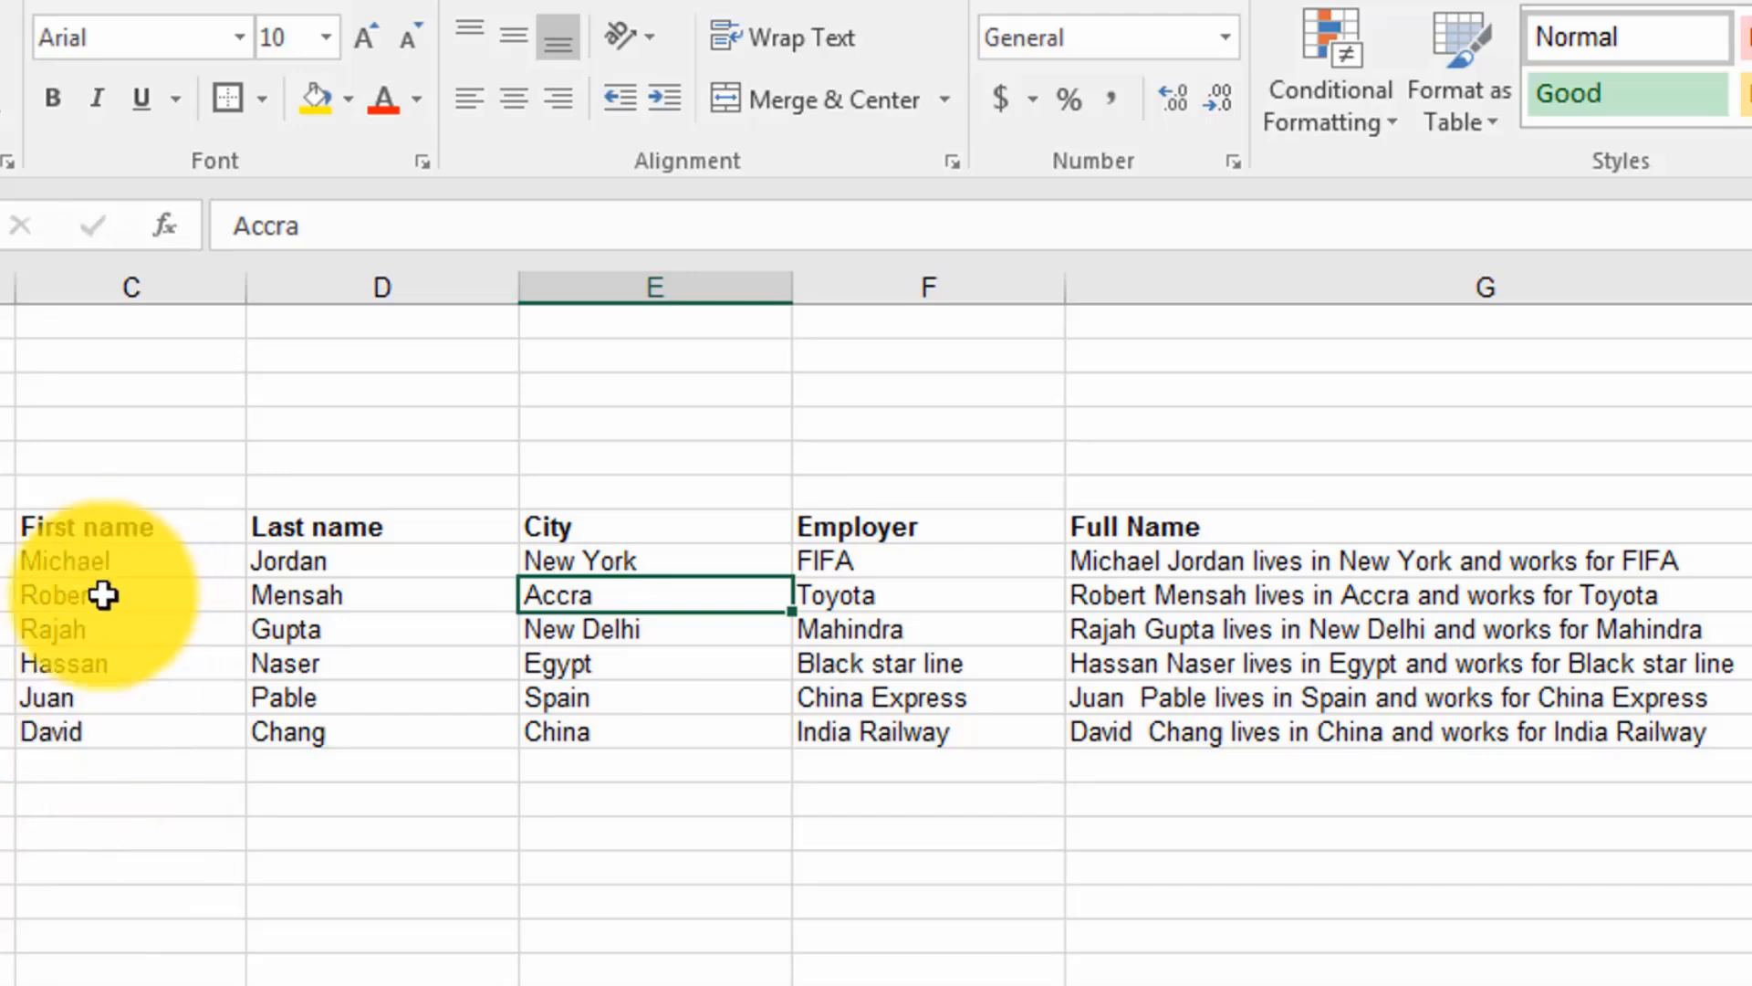
Step: Replace the first name in C13, the last employee row, with a different first name
click(81, 737)
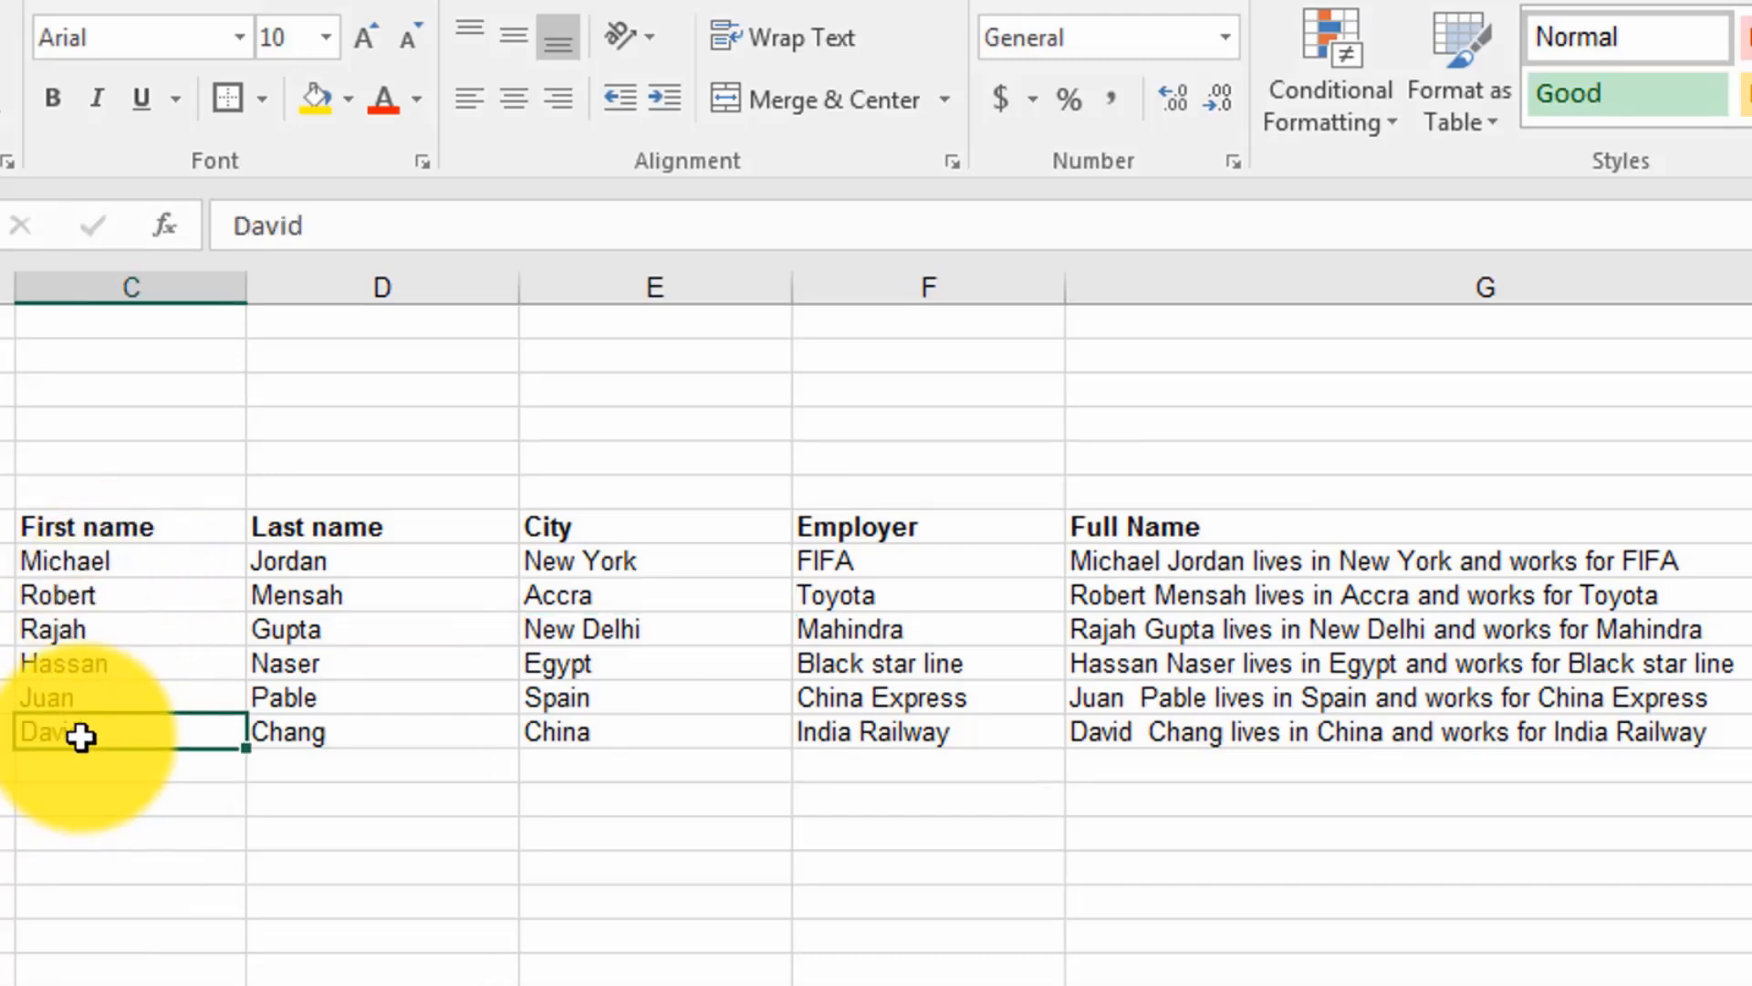
text(John)
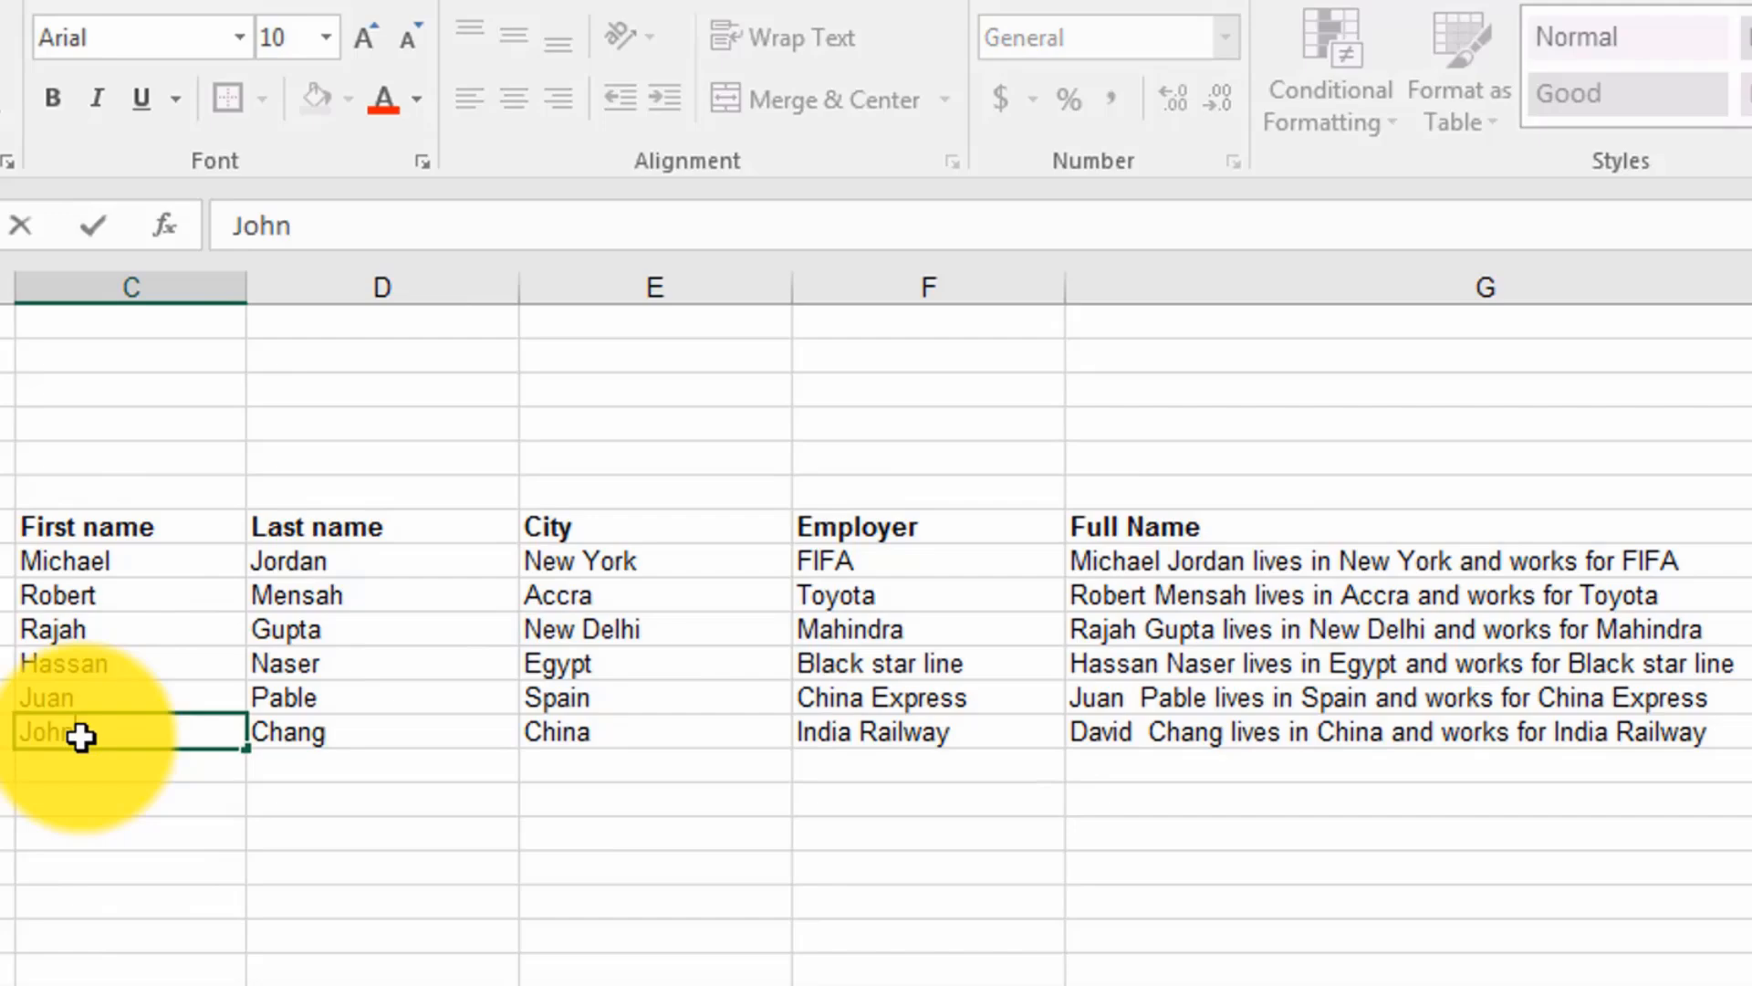
key(Return)
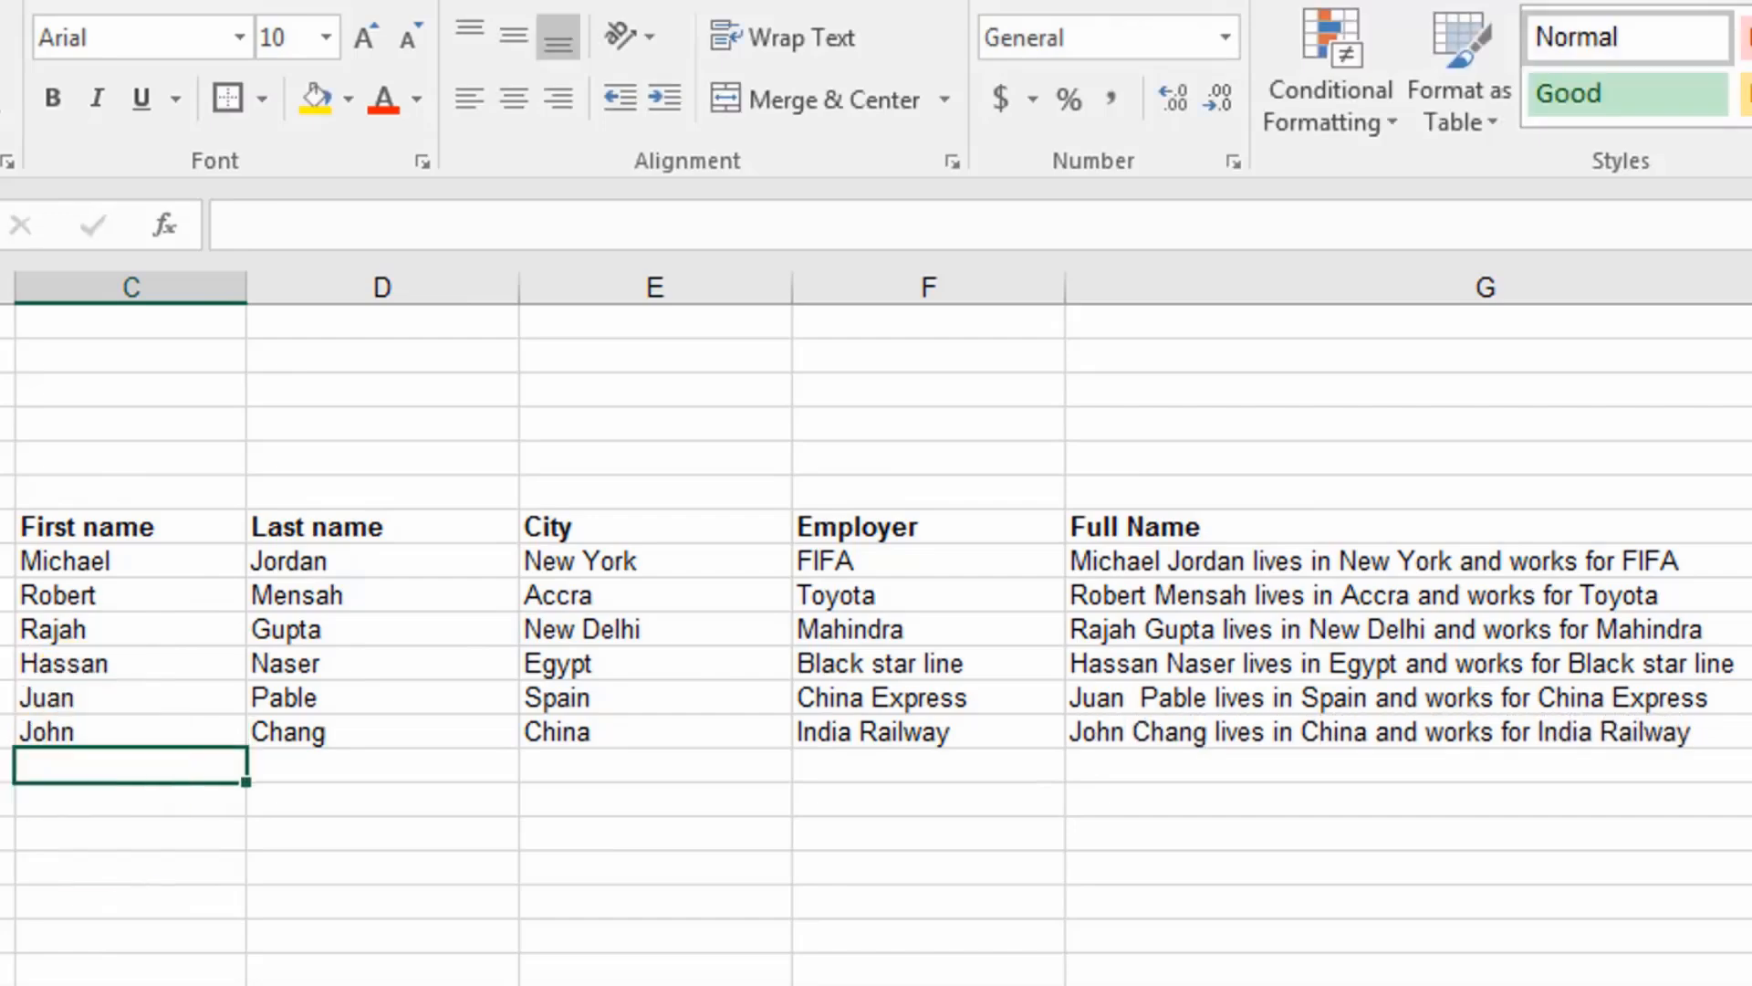